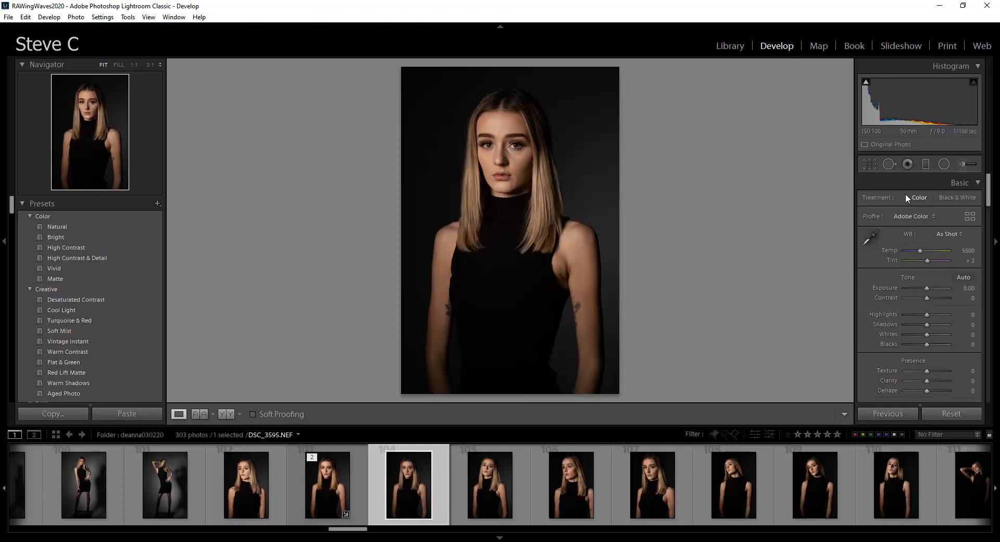
# Step: Raise the exposure of the selected portrait DSC_3595.NEF to +0.24
pyautogui.scroll(-10, 963, 340)
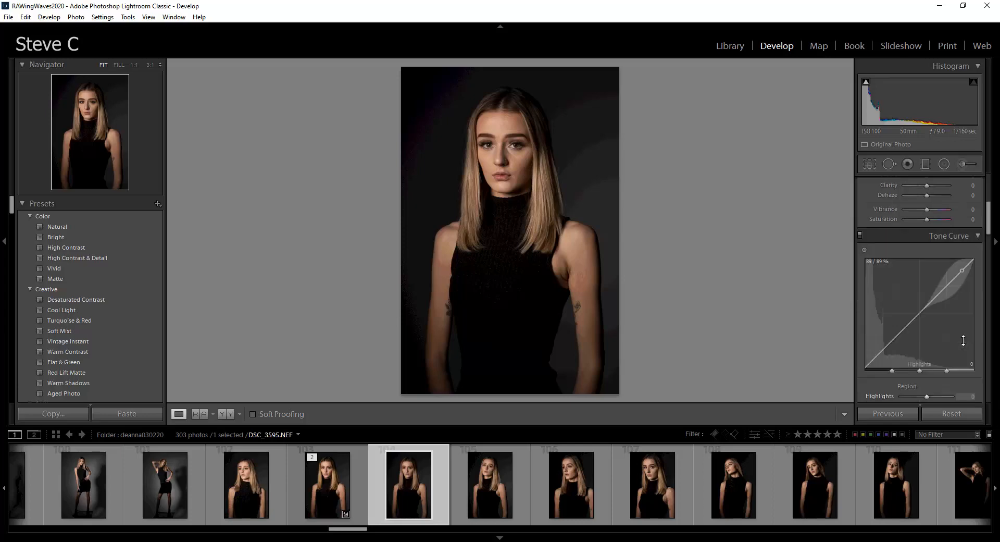
pyautogui.scroll(-8, 966, 345)
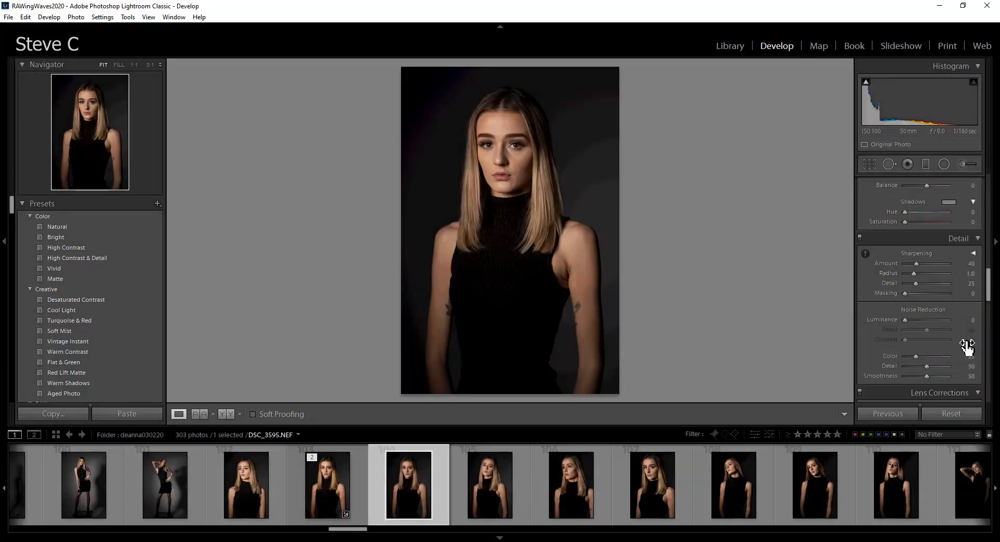
pyautogui.scroll(-5, 964, 343)
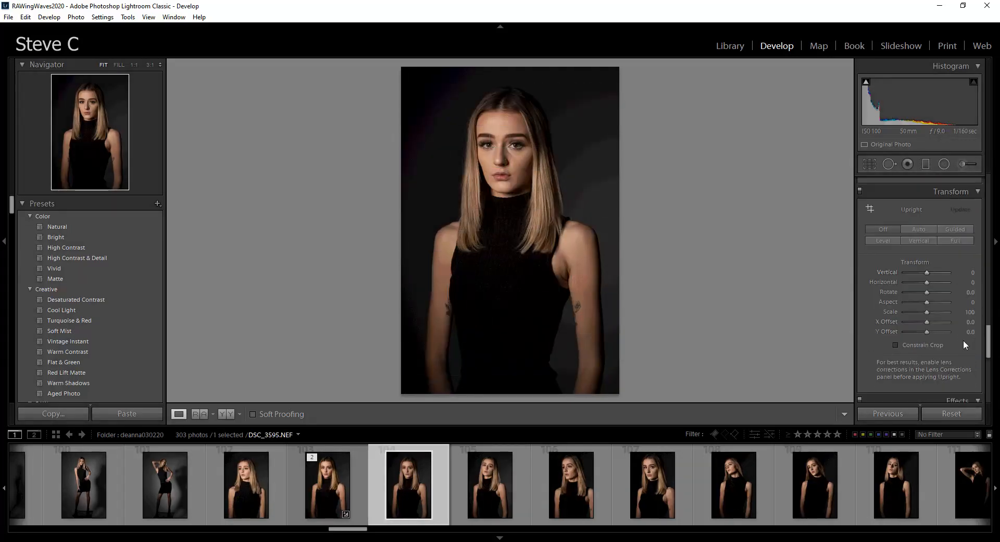
pyautogui.scroll(-6, 963, 342)
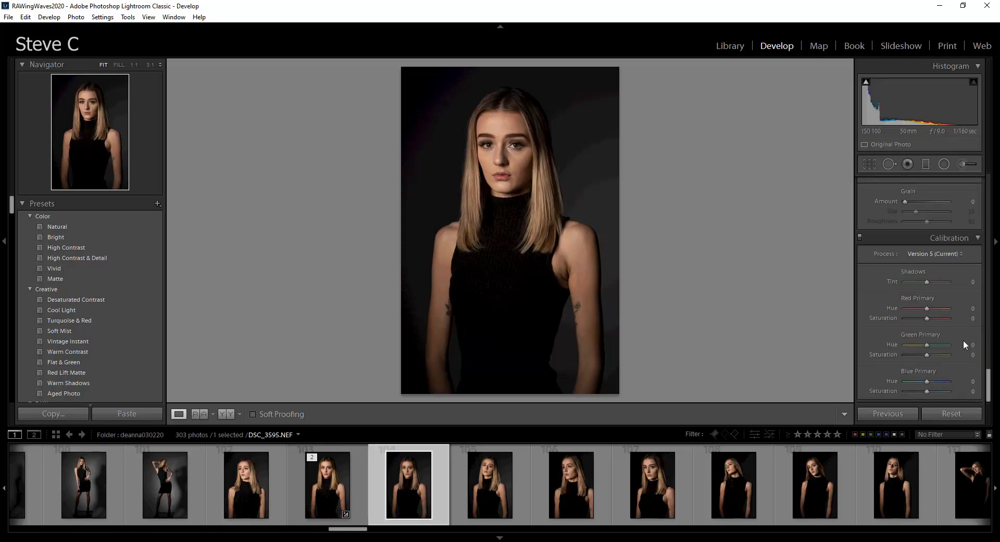
pyautogui.scroll(15, 963, 339)
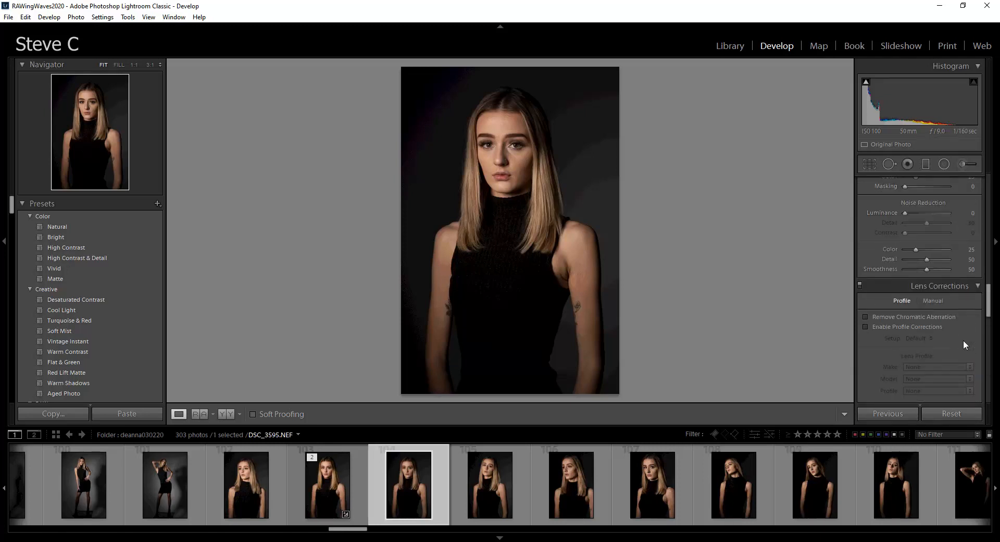
pyautogui.scroll(10, 964, 343)
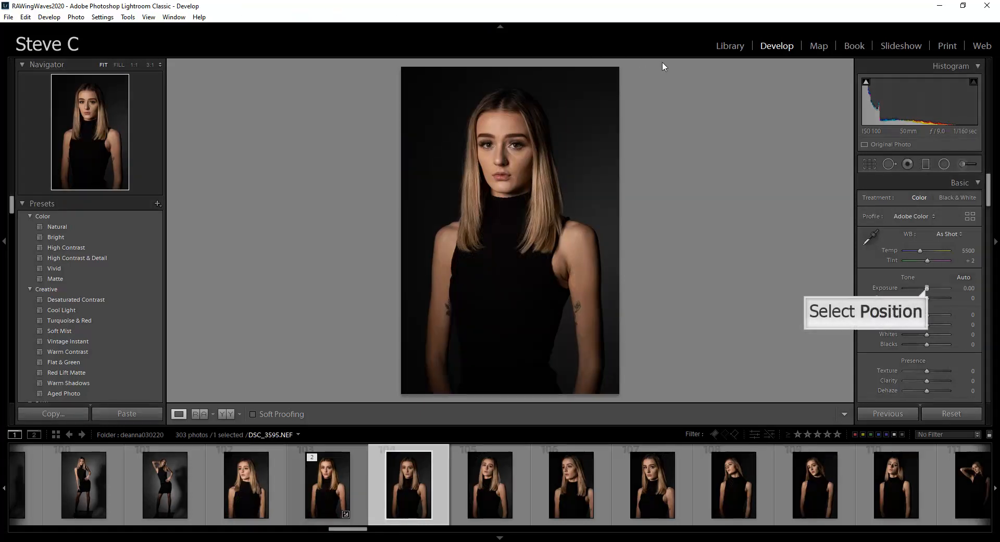
pyautogui.moveTo(925, 290); pyautogui.dragTo(927, 291)
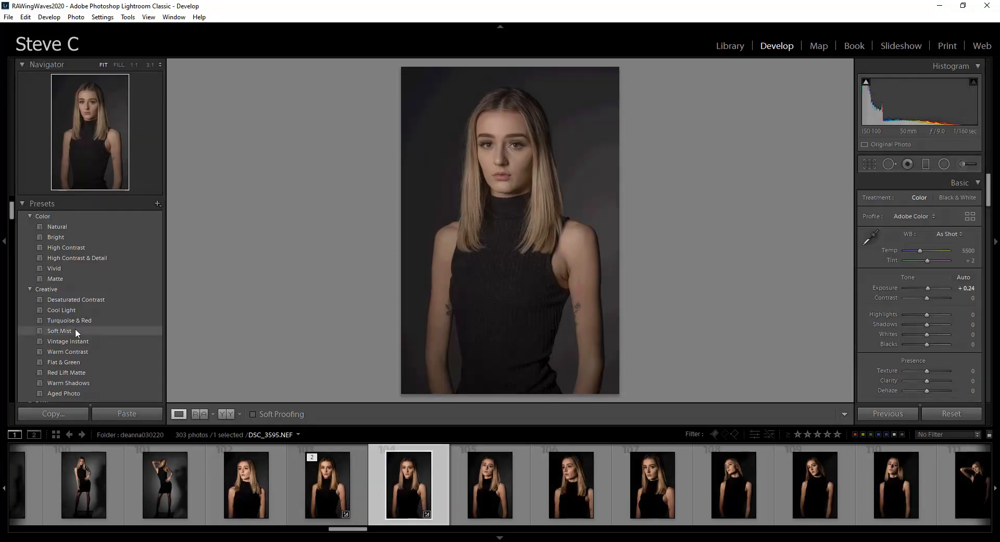
# Step: Browse the develop presets from the Color group through to the User Presets, previewing their looks on the portrait
pyautogui.scroll(-3, 75, 328)
pyautogui.scroll(-10, 75, 328)
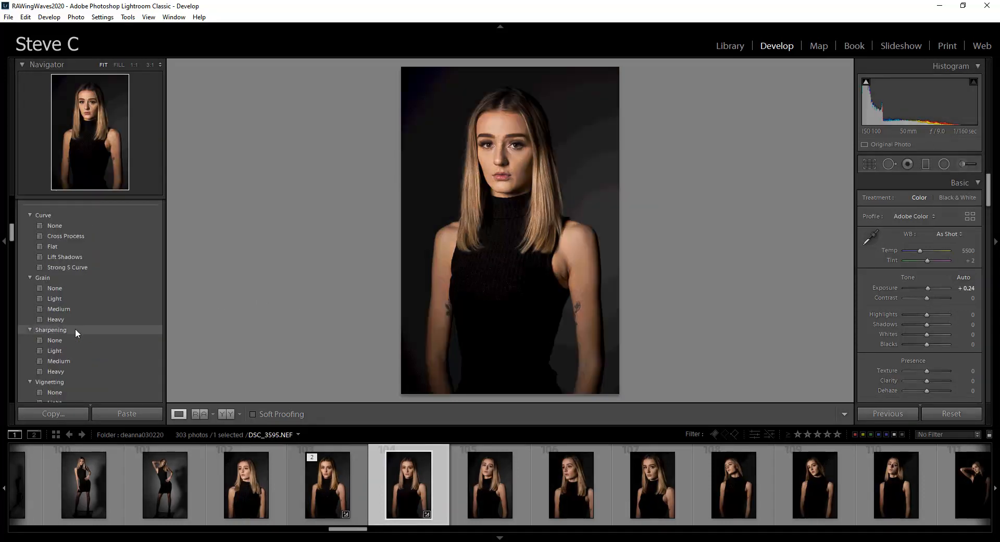
pyautogui.scroll(-1, 75, 328)
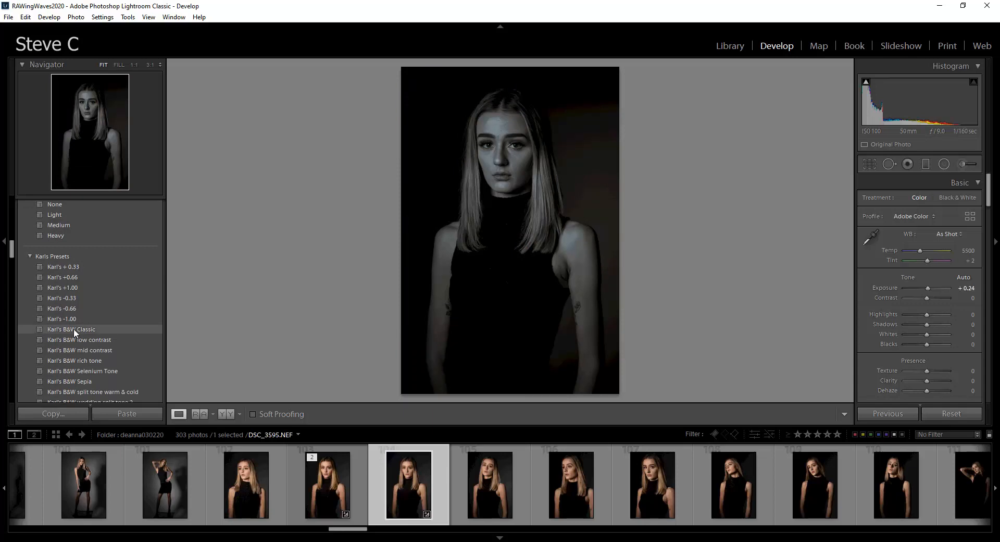
pyautogui.scroll(-10, 73, 328)
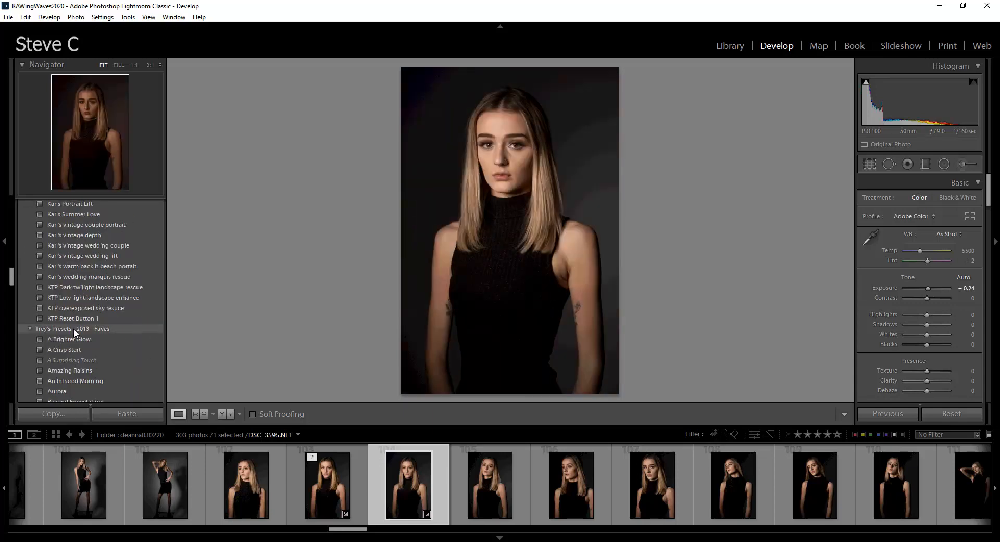
pyautogui.scroll(-1, 73, 328)
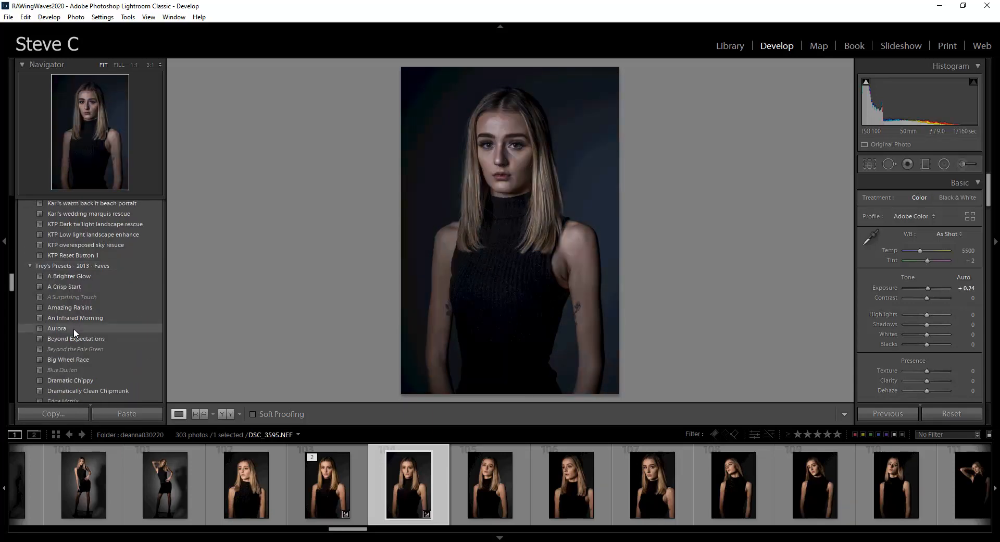
pyautogui.scroll(-3, 75, 331)
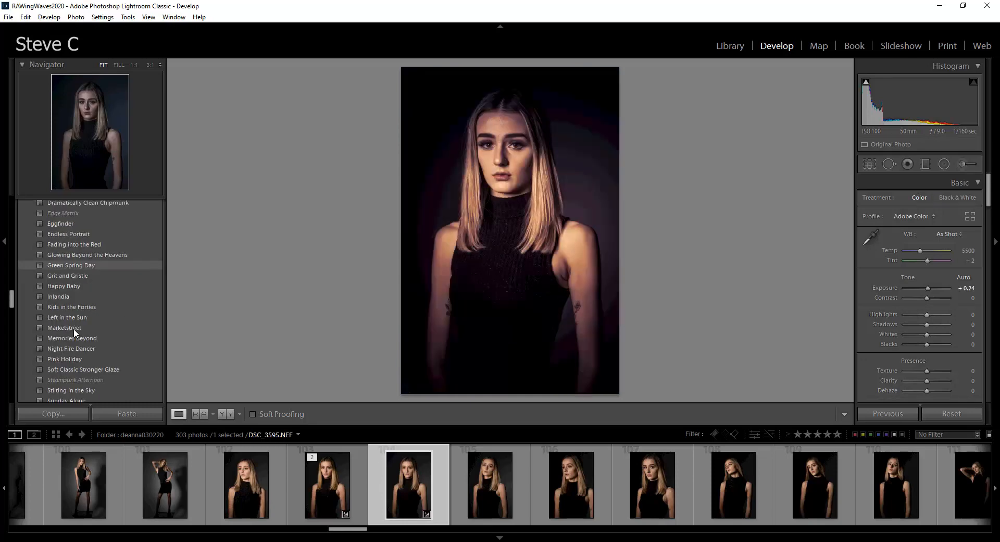
pyautogui.scroll(-1, 74, 332)
pyautogui.scroll(-3, 74, 328)
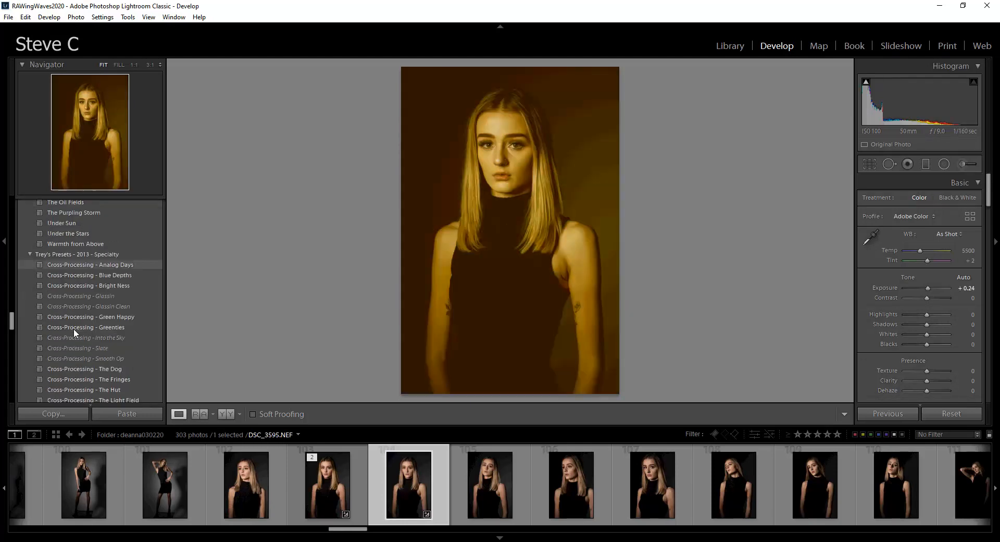
pyautogui.scroll(-4, 74, 328)
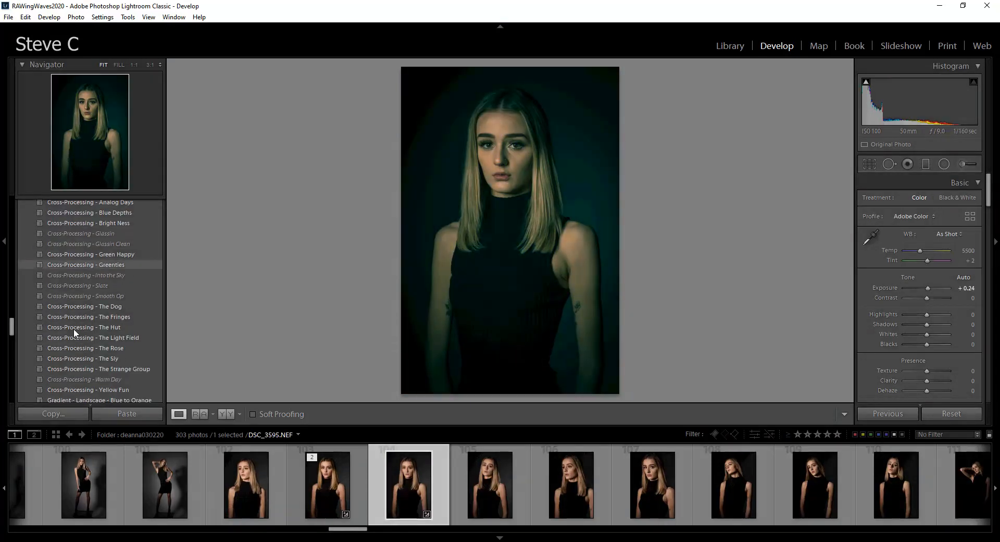
pyautogui.scroll(-5, 73, 328)
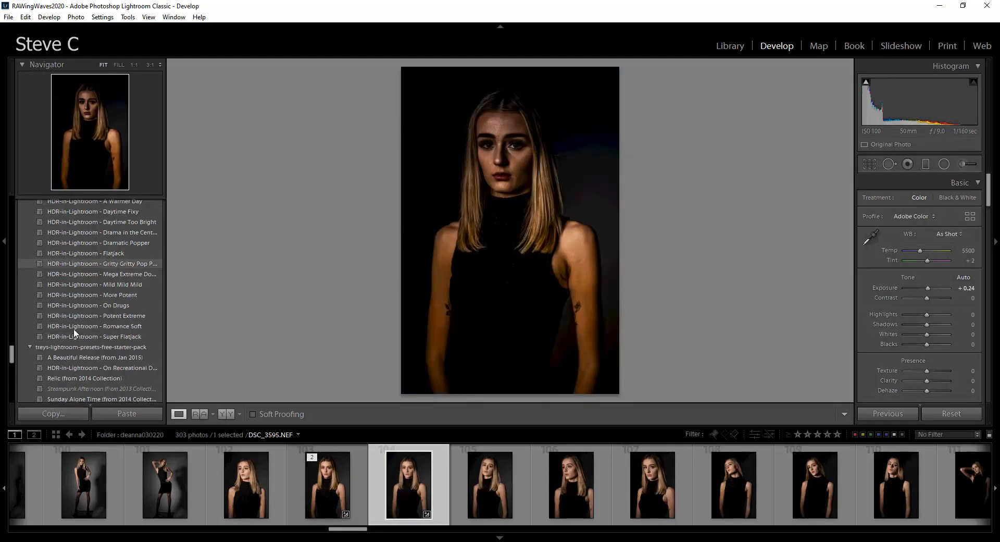
pyautogui.scroll(-5, 78, 328)
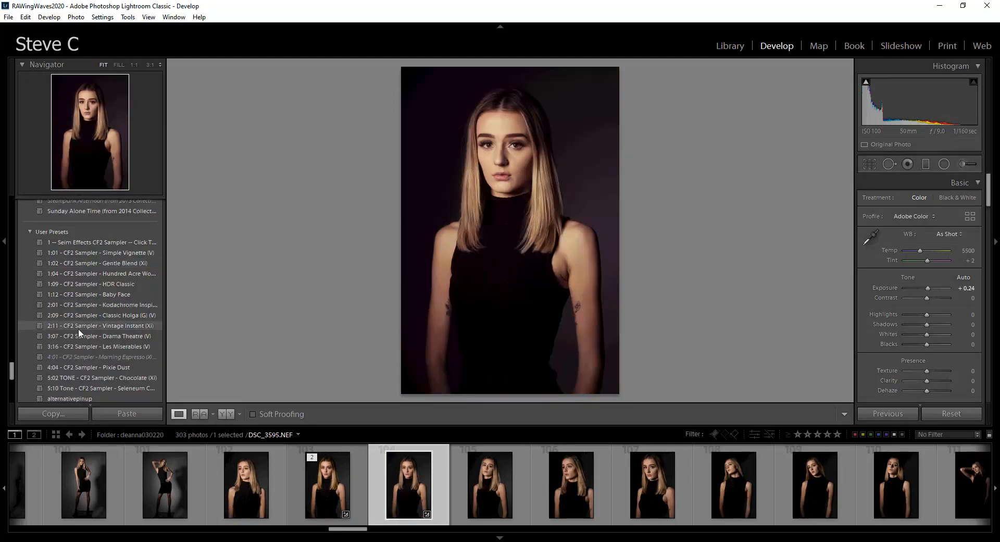
pyautogui.scroll(3, 78, 328)
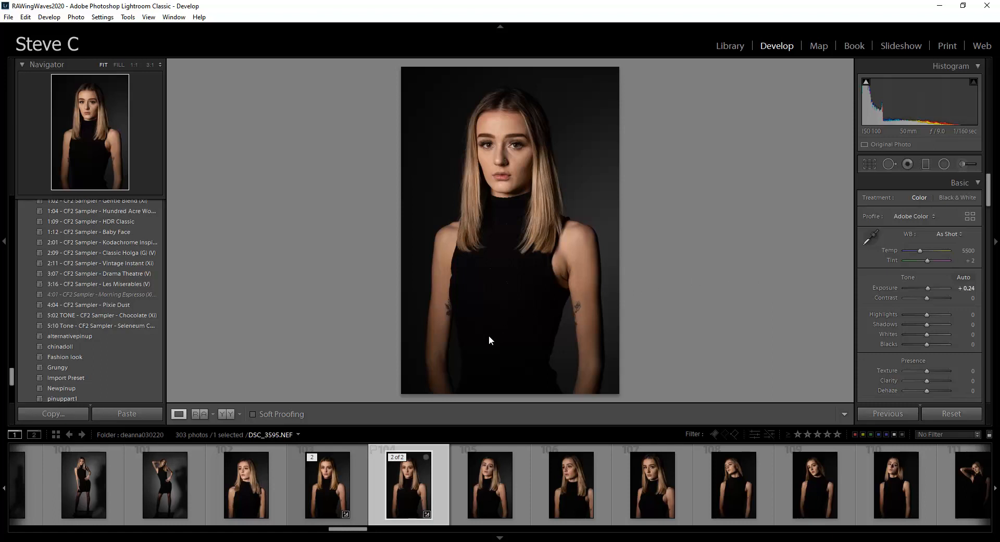
# Step: Send the portrait to Portrait Pro 19 for editing as a copy with Lightroom adjustments
pyautogui.rightClick(410, 489)
pyautogui.rightClick(411, 486)
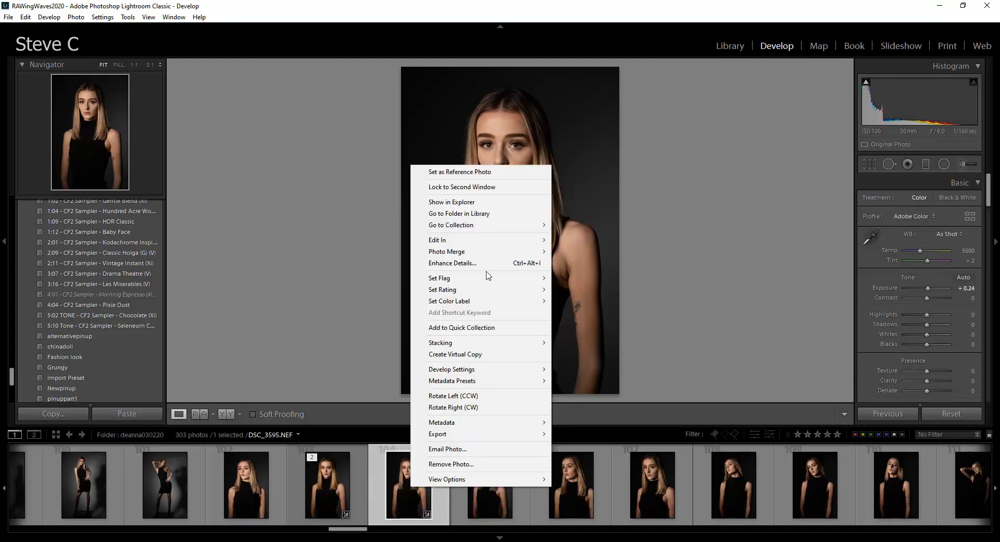
pyautogui.moveTo(489, 246)
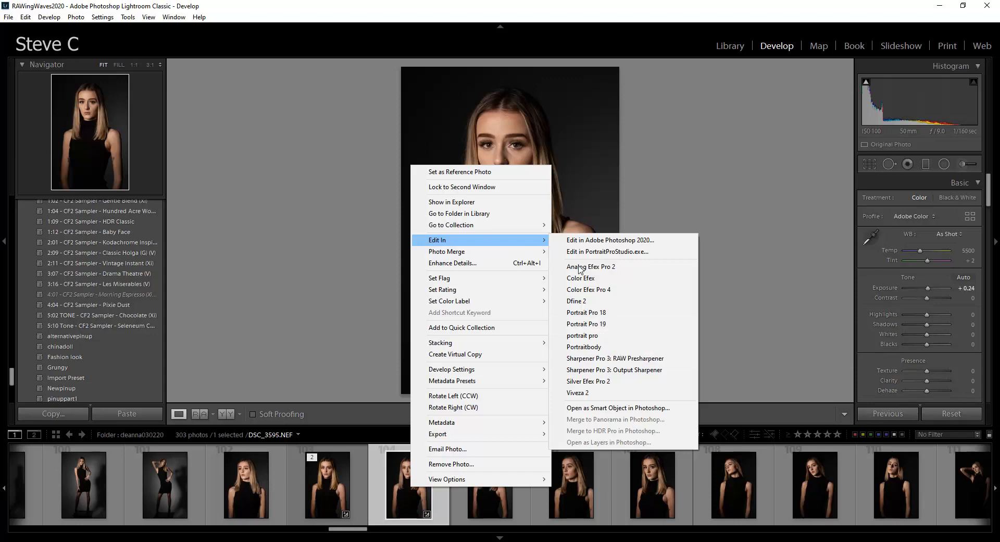
pyautogui.click(604, 323)
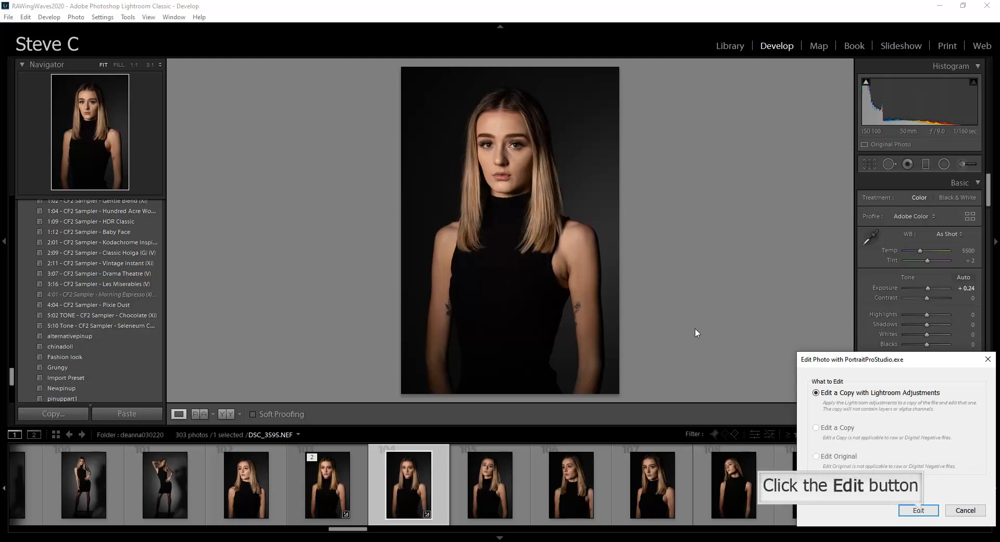
pyautogui.click(920, 510)
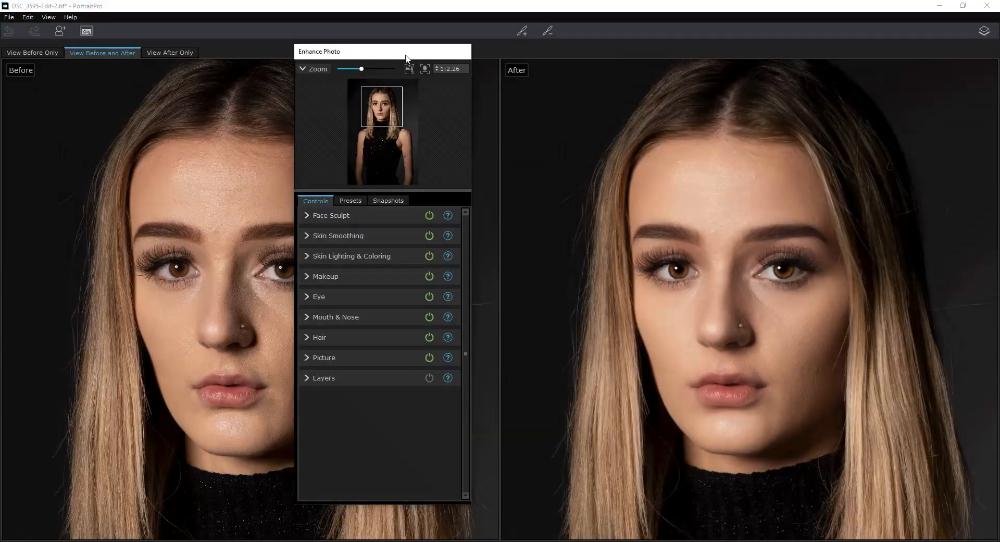
# Step: Move the Enhance Photo window clear of the Before face and fit the face outline to the cheeks, jaw and chin
pyautogui.moveTo(405, 57); pyautogui.dragTo(564, 70)
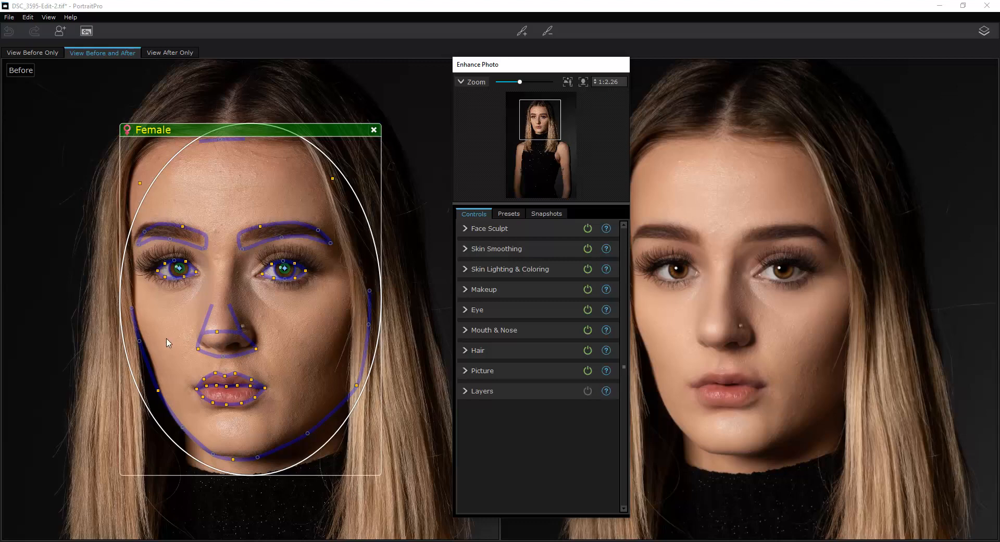
pyautogui.moveTo(140, 345); pyautogui.dragTo(143, 340)
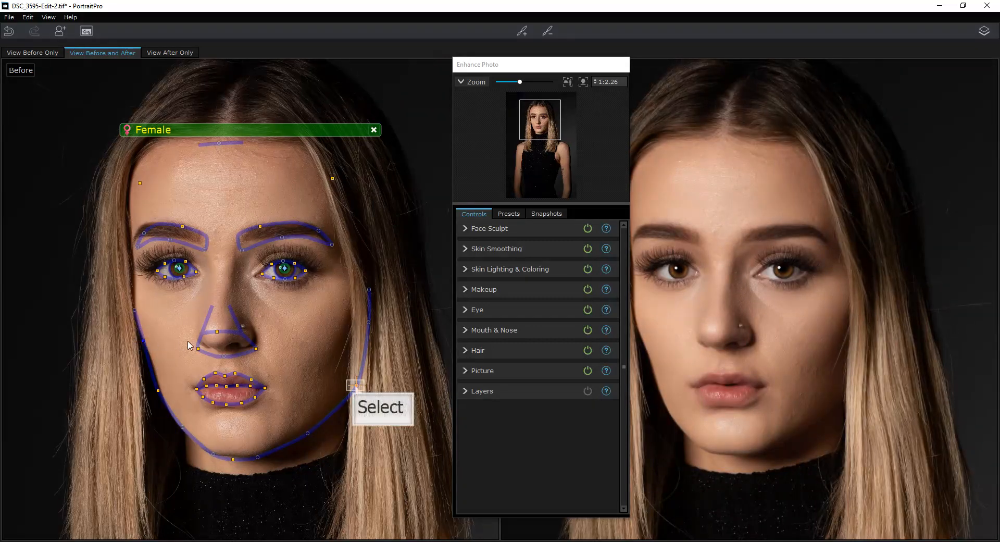
pyautogui.moveTo(354, 385); pyautogui.dragTo(353, 385)
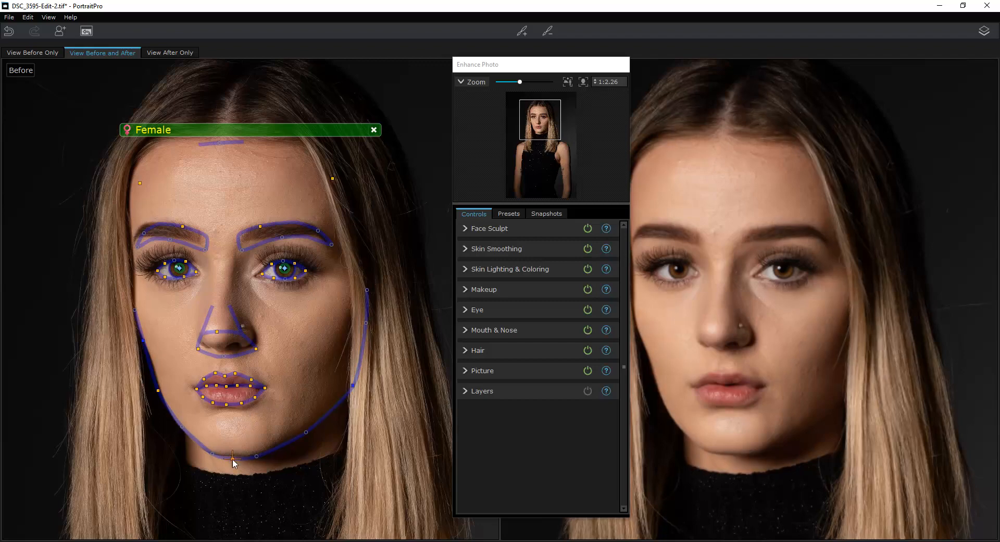
pyautogui.moveTo(233, 460); pyautogui.dragTo(232, 457)
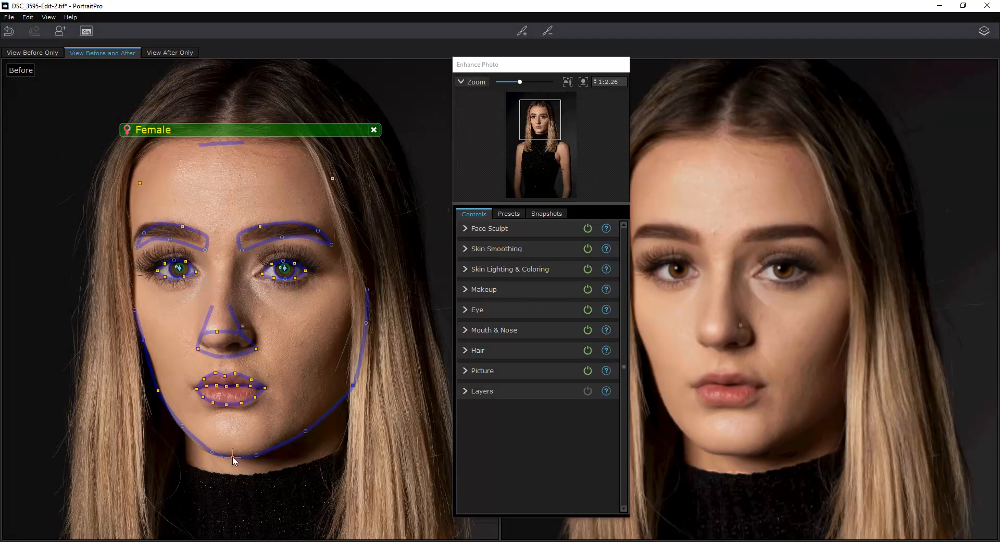
pyautogui.click(183, 428)
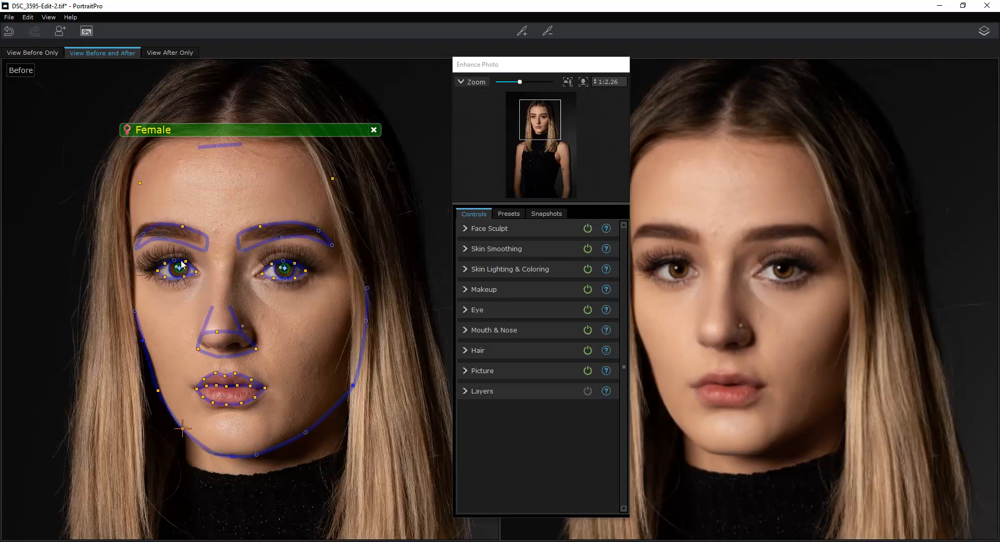
# Step: Adjust the outline points of both eyebrows in the Before view so the outlines follow the brow shapes
pyautogui.moveTo(183, 227); pyautogui.dragTo(163, 223)
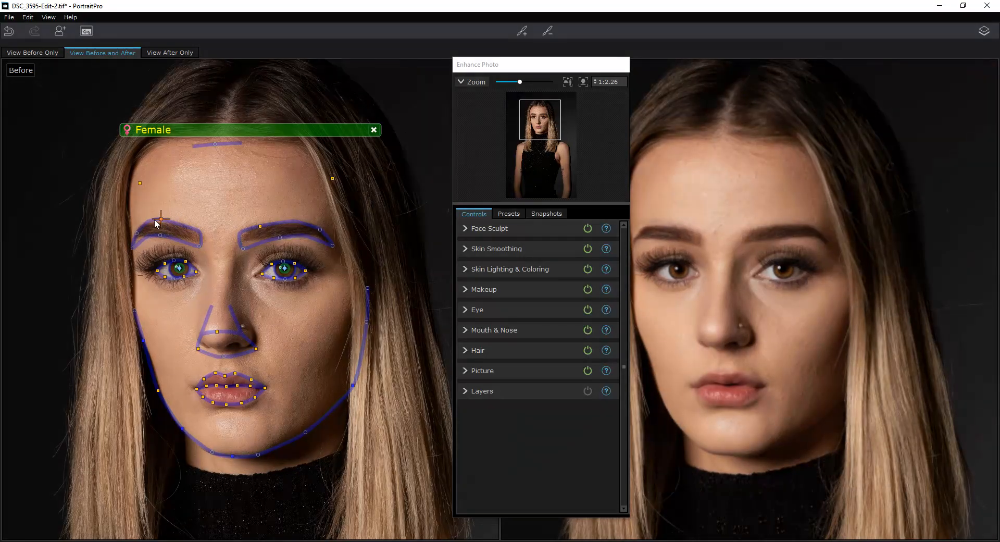
pyautogui.click(133, 245)
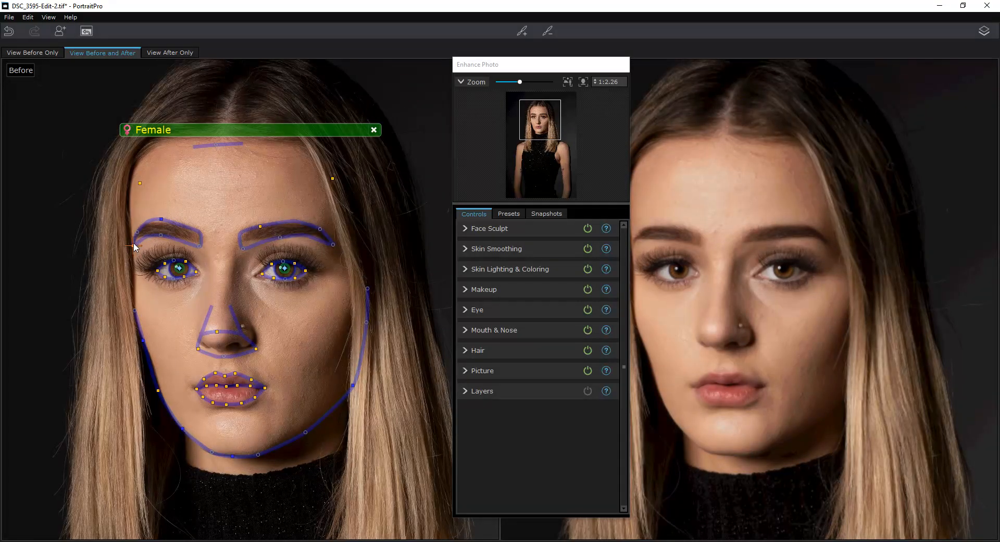
pyautogui.click(261, 227)
pyautogui.moveTo(261, 227); pyautogui.dragTo(269, 222)
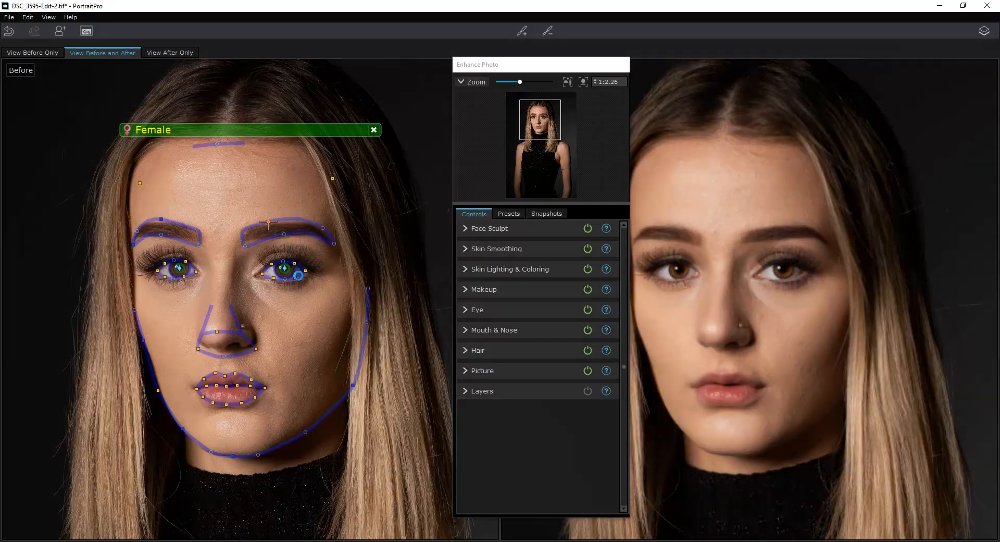
# Step: Refine the lower lip outline by adjusting its points along the bottom edge of the mouth
pyautogui.scroll(2, 301, 358)
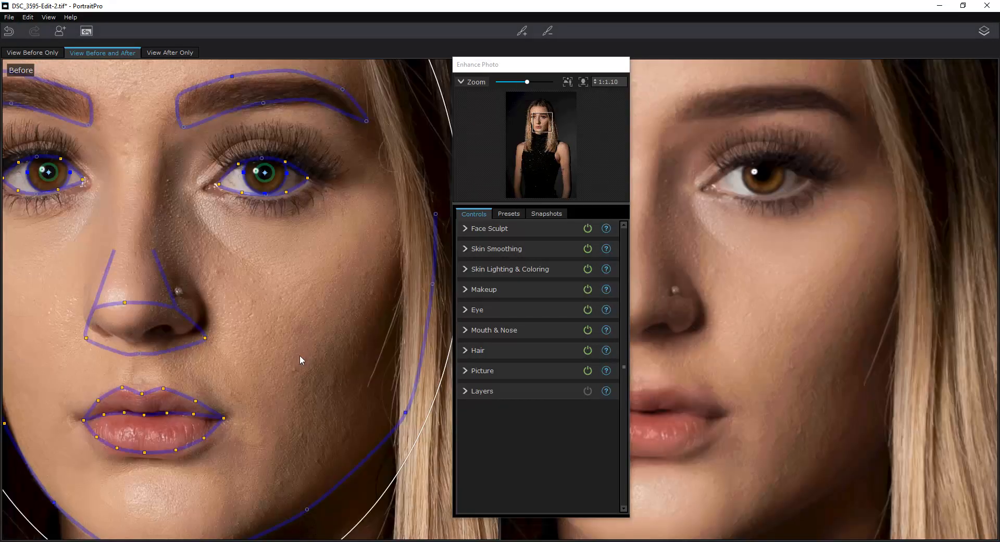
pyautogui.scroll(2, 297, 357)
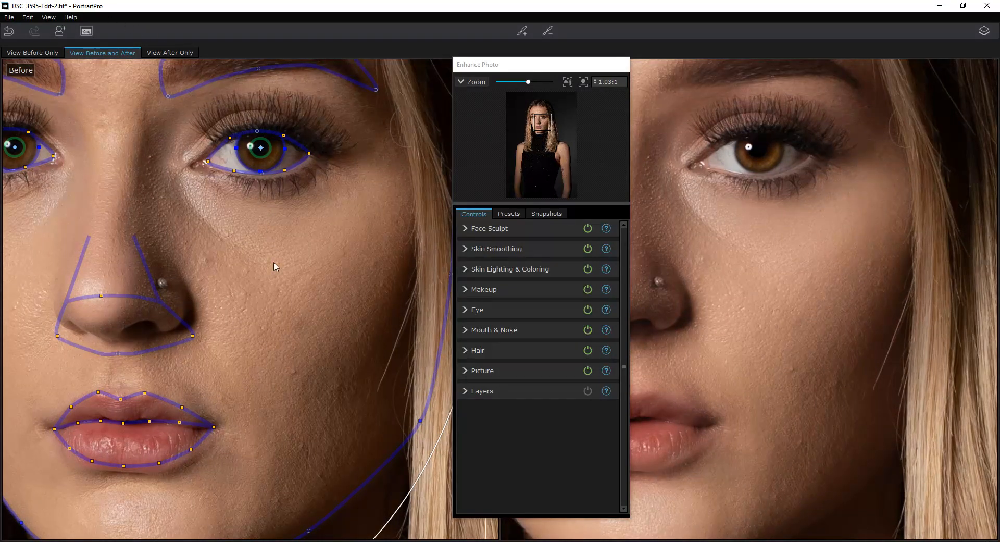
pyautogui.scroll(-1, 279, 333)
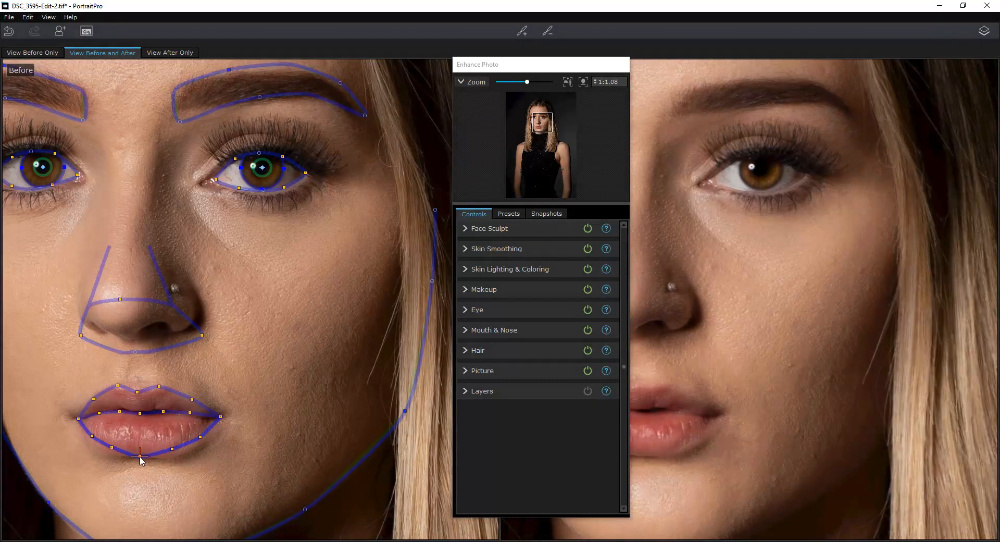
pyautogui.click(173, 451)
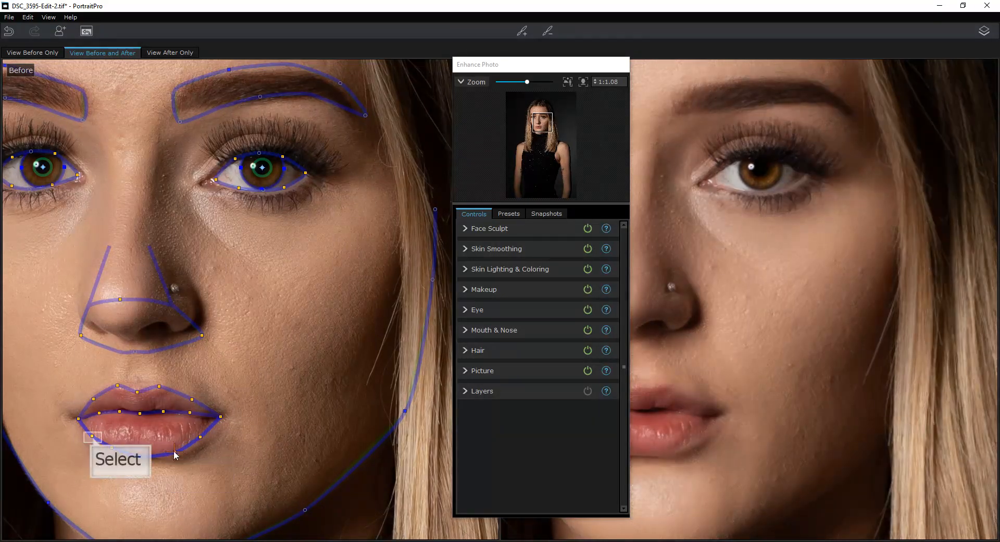
pyautogui.click(92, 438)
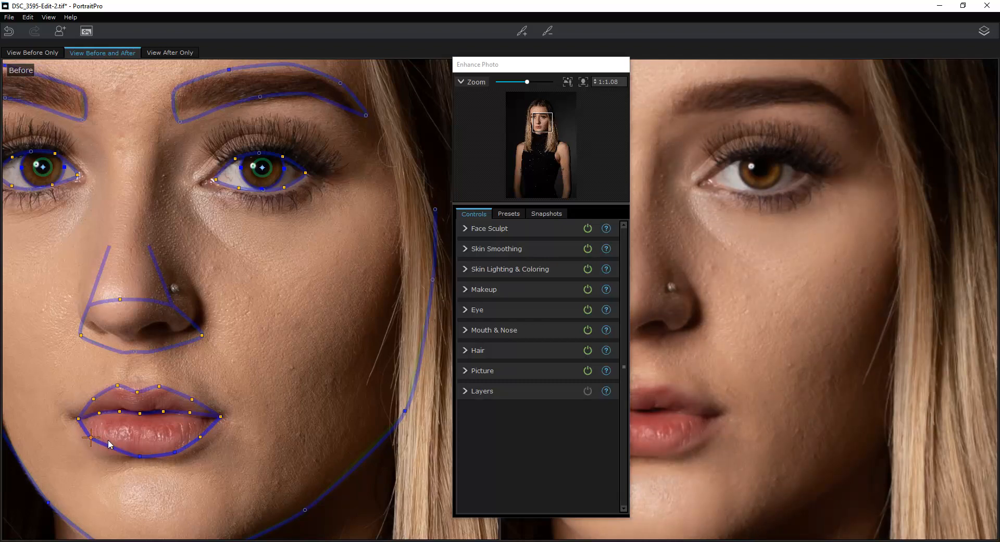
pyautogui.click(112, 448)
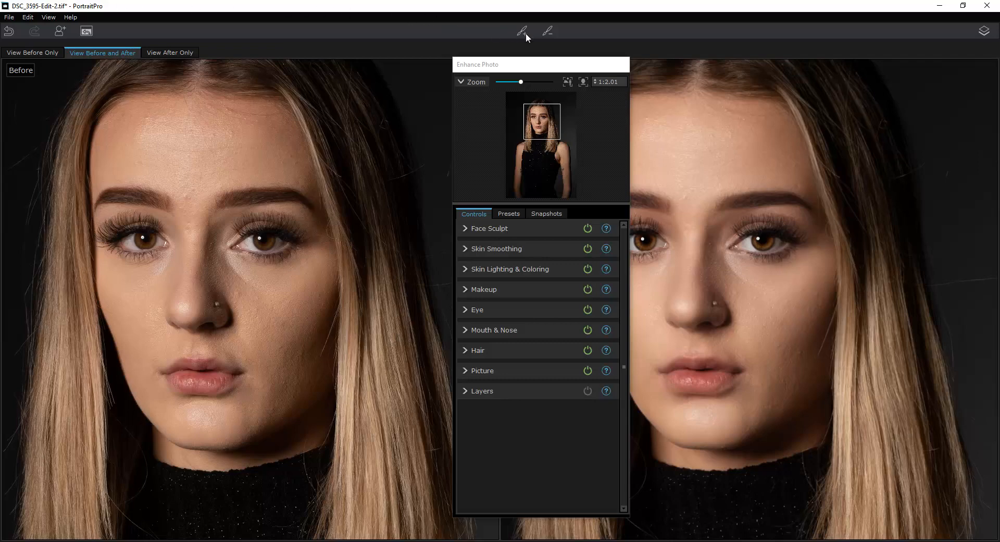
# Step: Try the Glamorous 2 global preset on the portrait, and apply the Skin, Eyes, Lips preset instead
pyautogui.moveTo(575, 70); pyautogui.dragTo(509, 71)
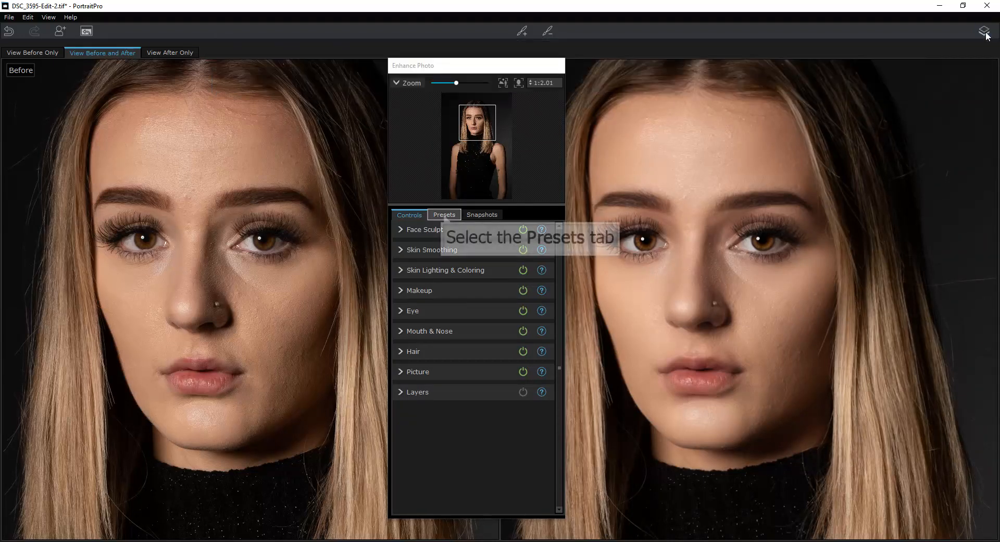
pyautogui.click(445, 215)
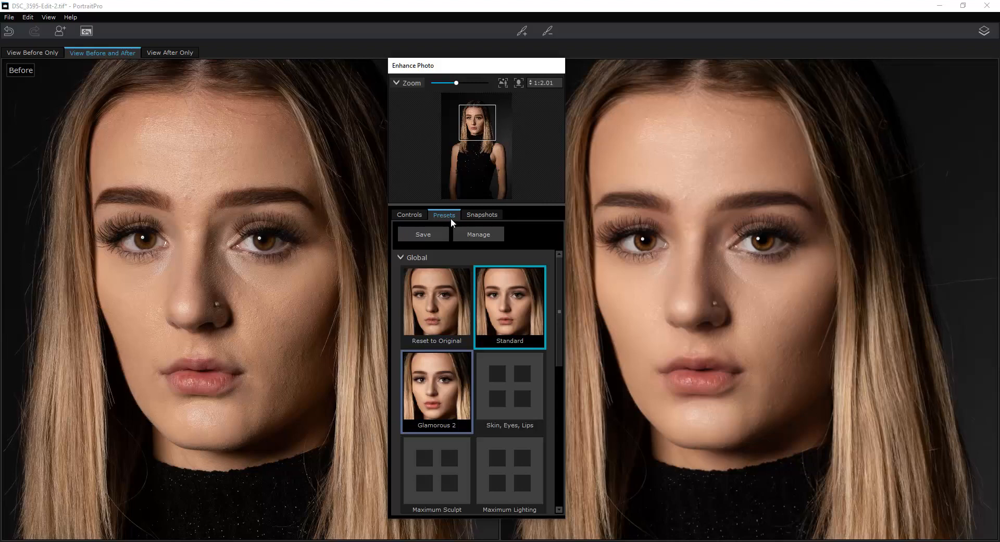
pyautogui.scroll(-1, 469, 382)
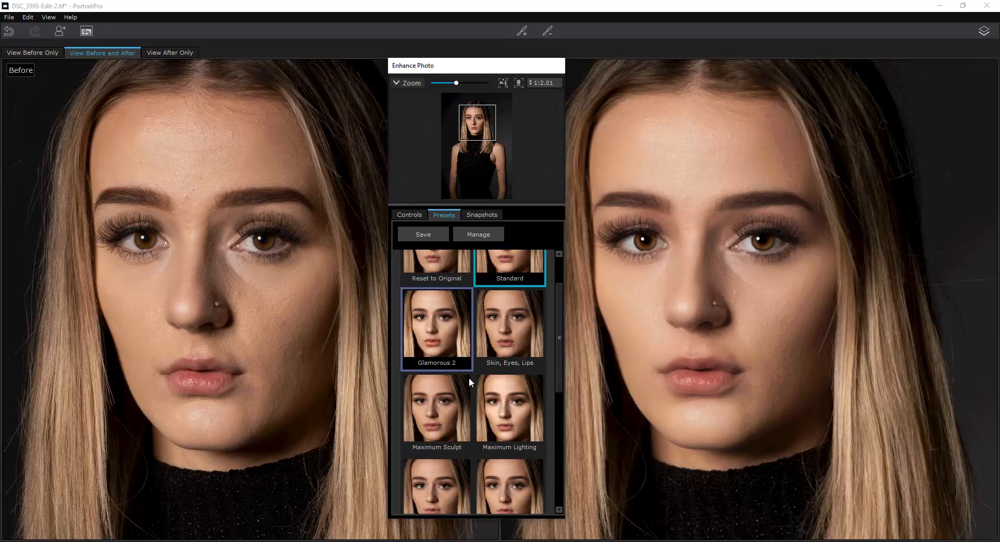
pyautogui.scroll(1, 468, 377)
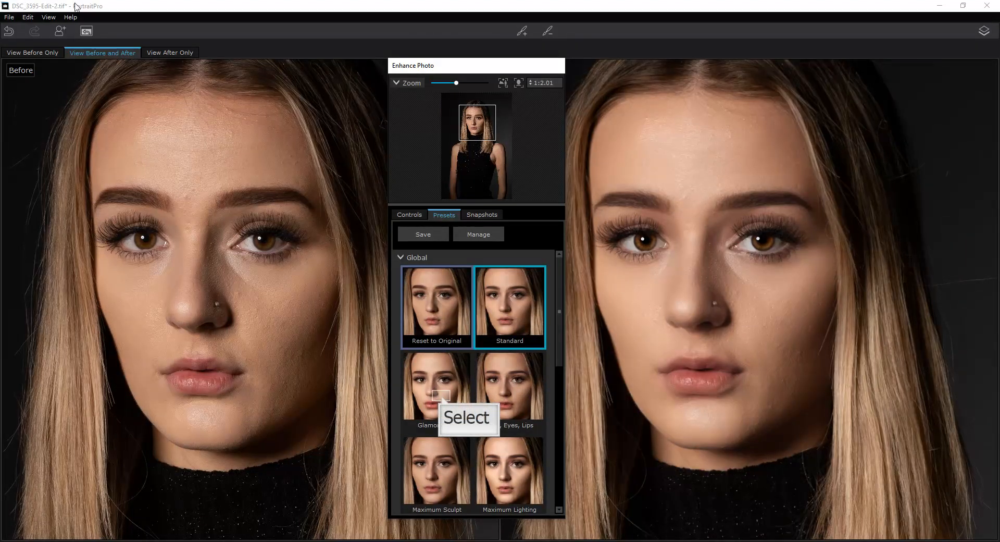
pyautogui.click(442, 395)
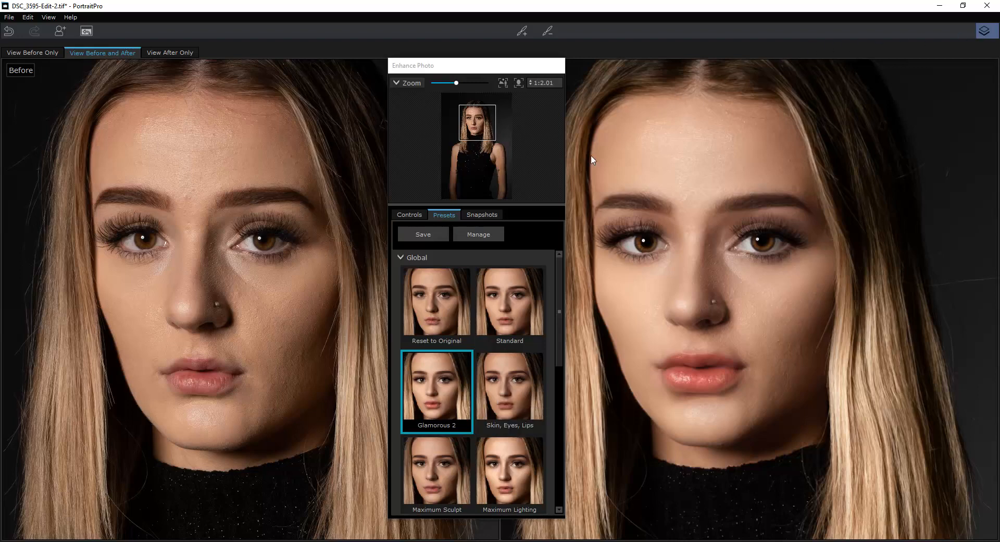
pyautogui.click(506, 402)
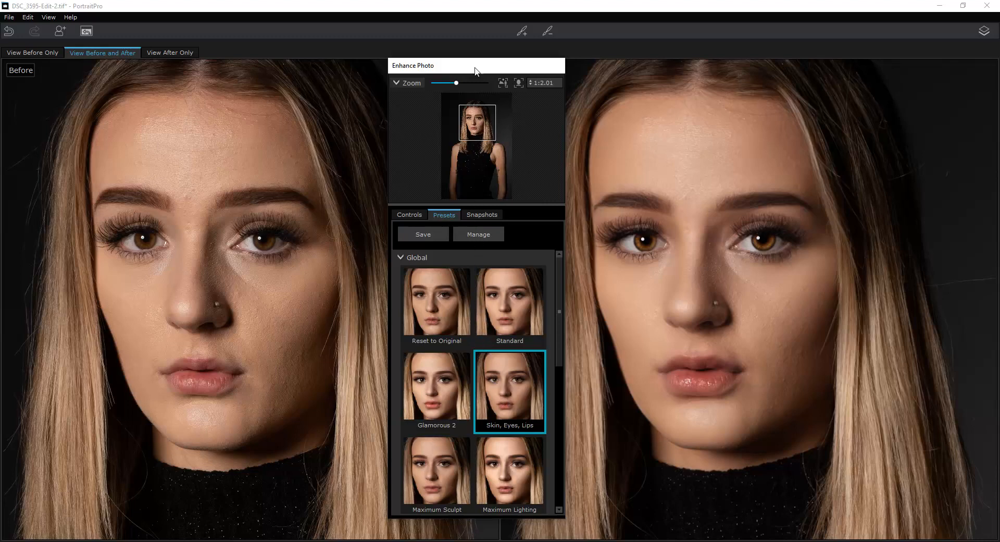
# Step: Reduce the Face Sculpt amounts for Eyes, Eye Widening, Plump Lips and Nose, and compare the result with the original
pyautogui.moveTo(475, 70); pyautogui.dragTo(444, 22)
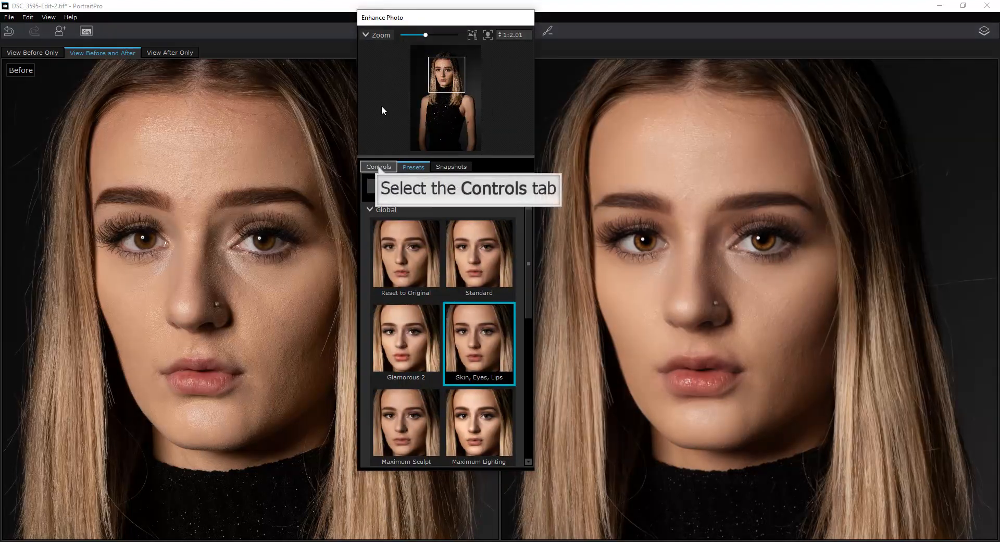
pyautogui.click(378, 168)
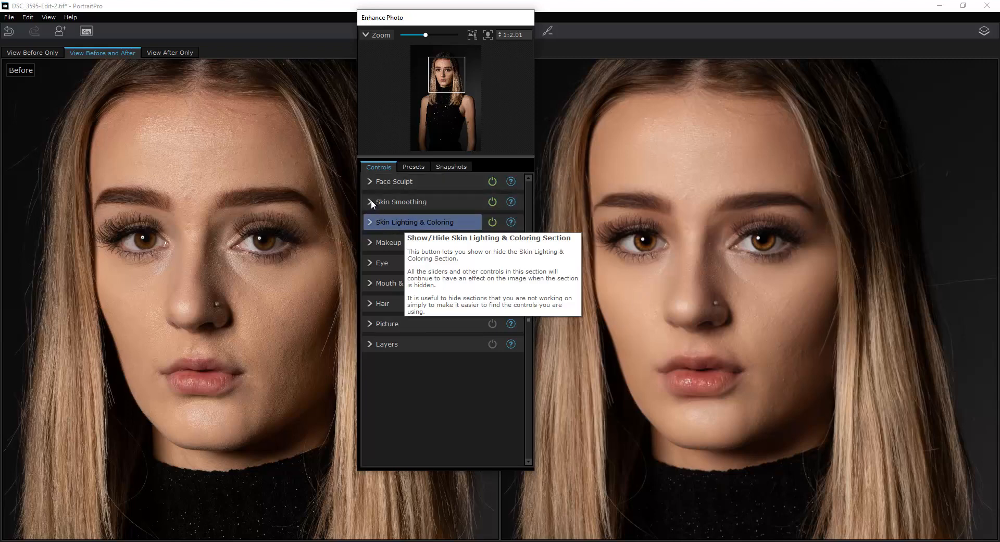
pyautogui.click(370, 181)
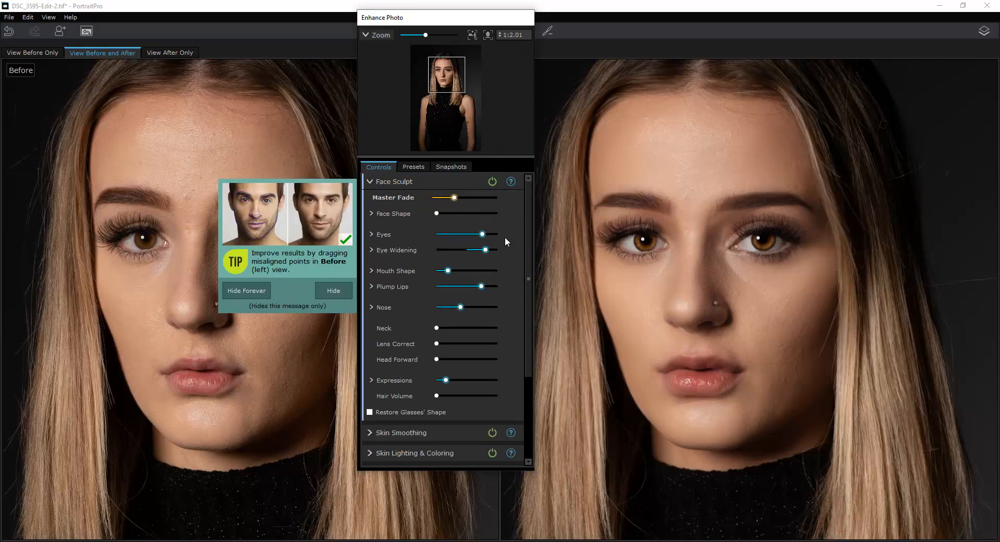
pyautogui.moveTo(485, 240)
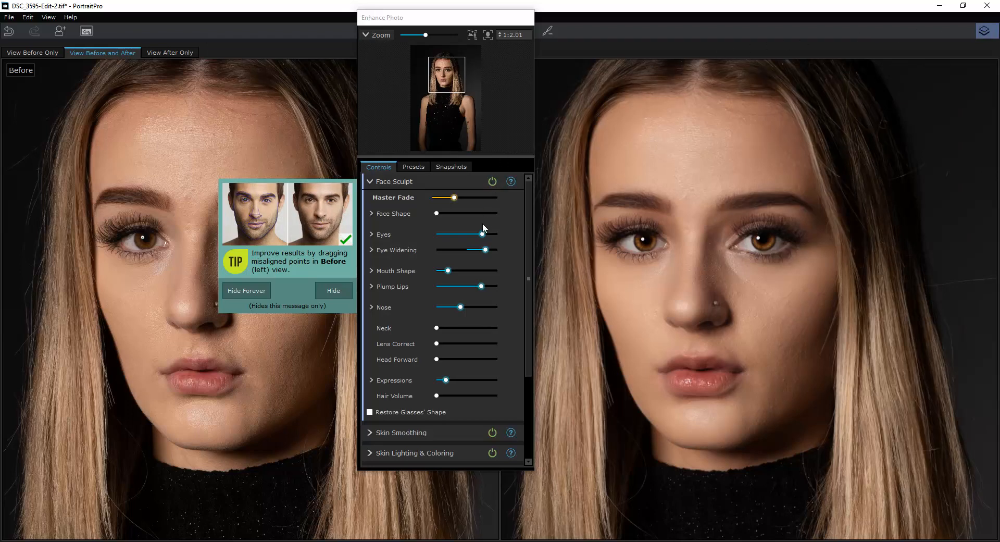
pyautogui.moveTo(484, 237)
pyautogui.mouseDown()
pyautogui.moveTo(445, 237)
pyautogui.moveTo(474, 250)
pyautogui.mouseUp()
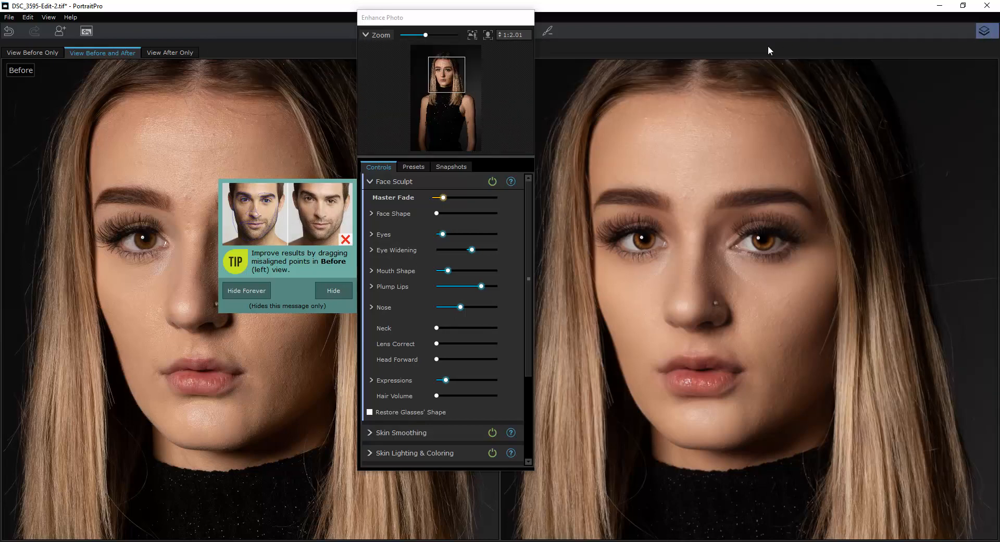
pyautogui.moveTo(482, 286); pyautogui.dragTo(448, 311)
pyautogui.click(986, 31)
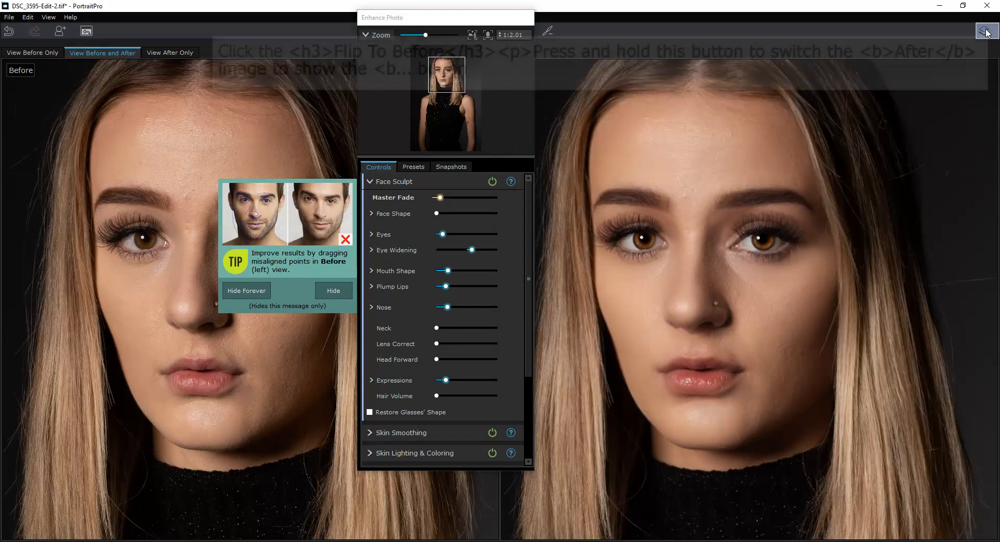
pyautogui.click(986, 32)
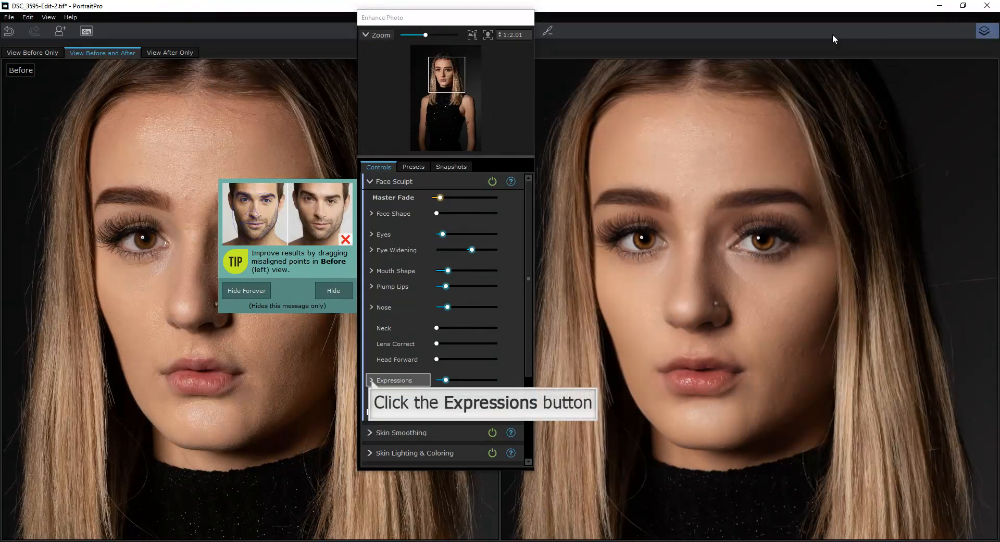
# Step: Reduce the Face Sculpt Expressions amount to 3 and collapse the Face Sculpt section
pyautogui.click(371, 380)
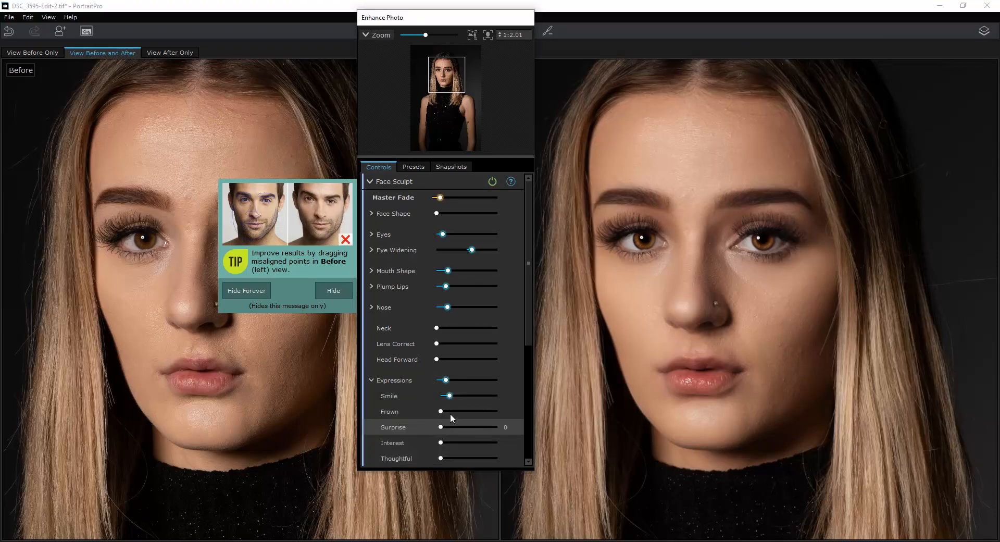
pyautogui.moveTo(450, 395); pyautogui.dragTo(440, 443)
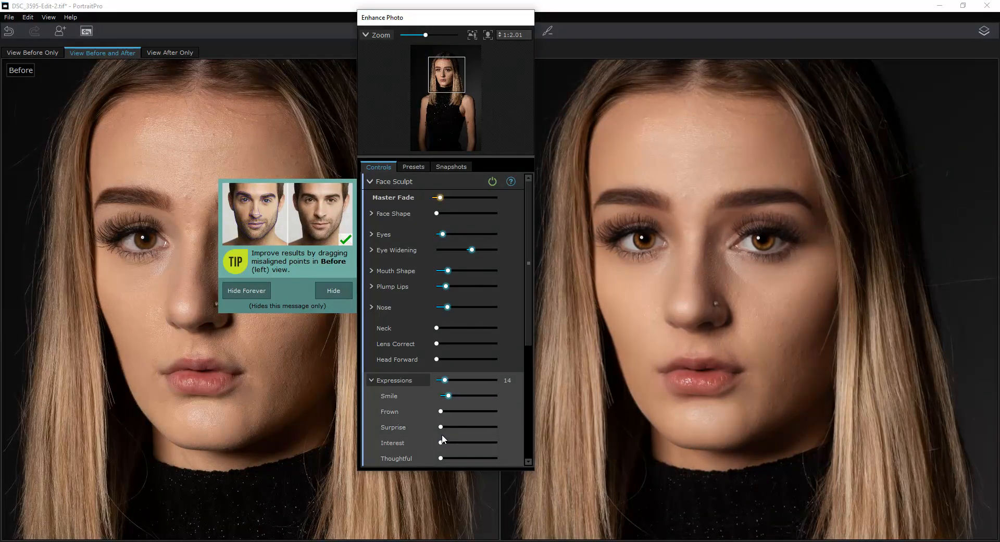
pyautogui.moveTo(445, 380); pyautogui.dragTo(439, 383)
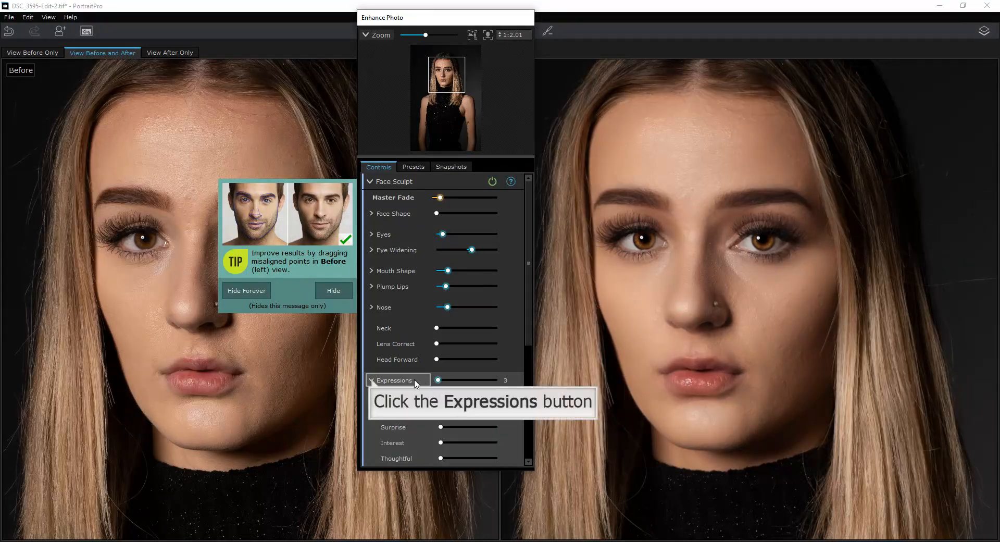
pyautogui.click(371, 380)
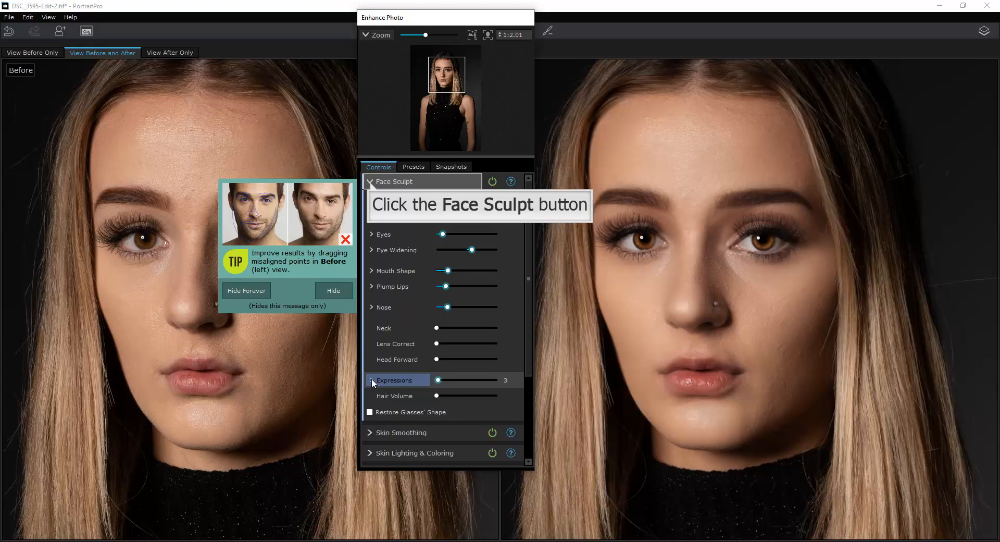
pyautogui.click(370, 181)
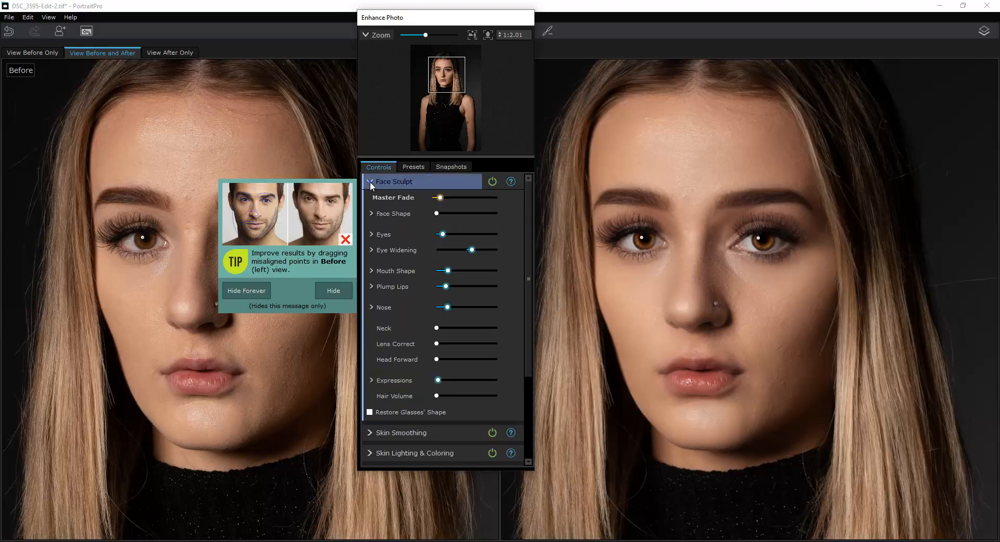
pyautogui.click(370, 182)
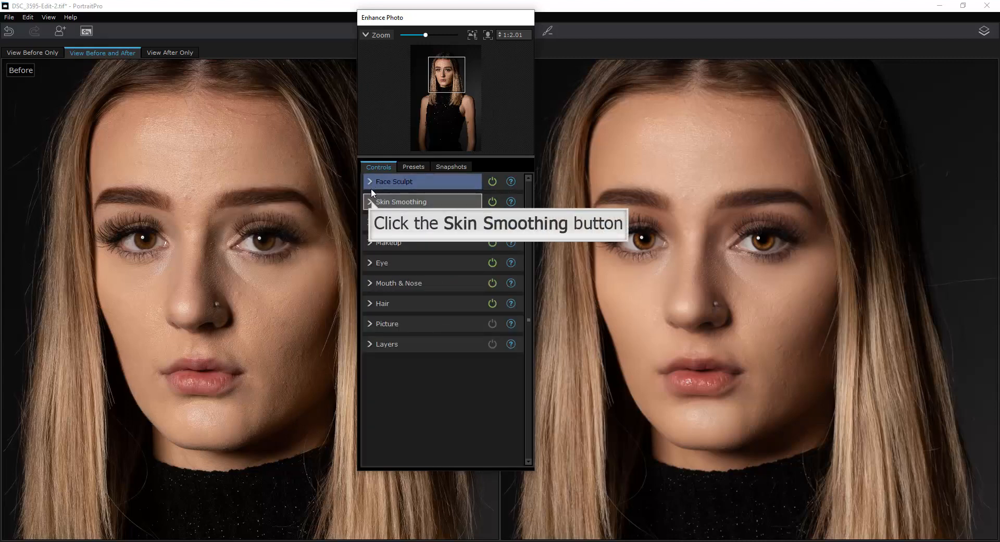
# Step: Raise the Skin Smoothing Master Fade to 76
pyautogui.click(371, 202)
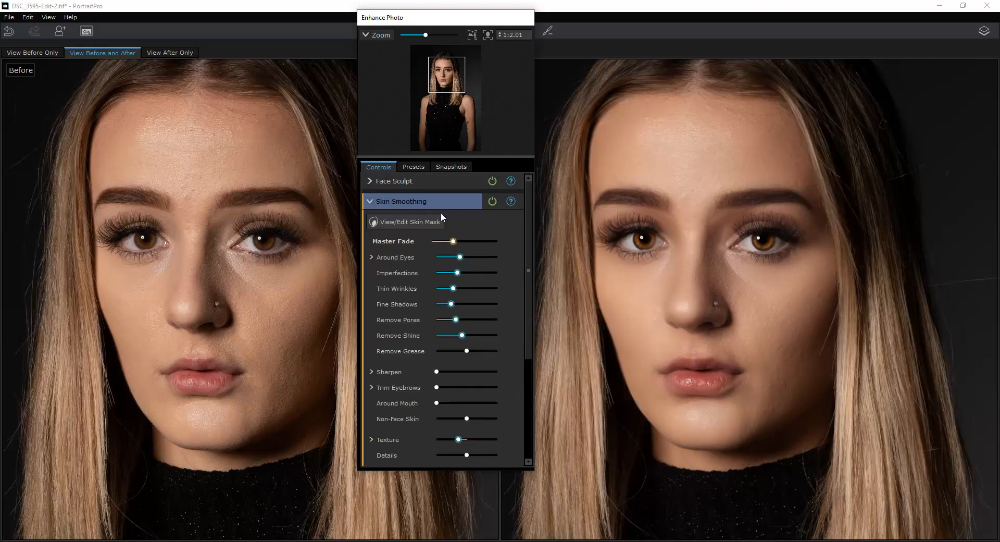
pyautogui.scroll(-1, 452, 228)
pyautogui.moveTo(453, 231); pyautogui.dragTo(492, 238)
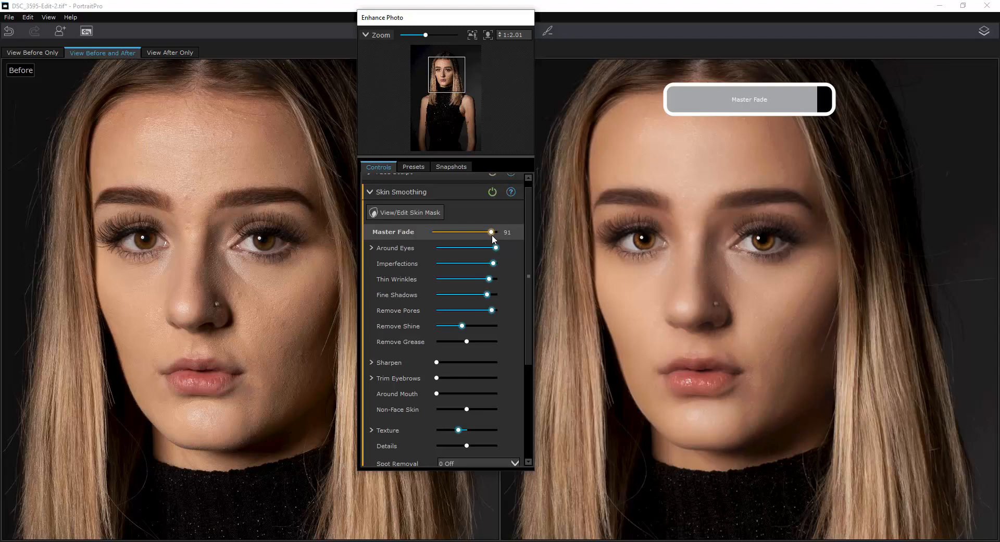
pyautogui.moveTo(492, 239)
pyautogui.mouseDown()
pyautogui.moveTo(445, 242)
pyautogui.moveTo(483, 239)
pyautogui.mouseUp()
# Step: Examine the smoothed skin around the eyes and nose up close against the original
pyautogui.scroll(1, 699, 222)
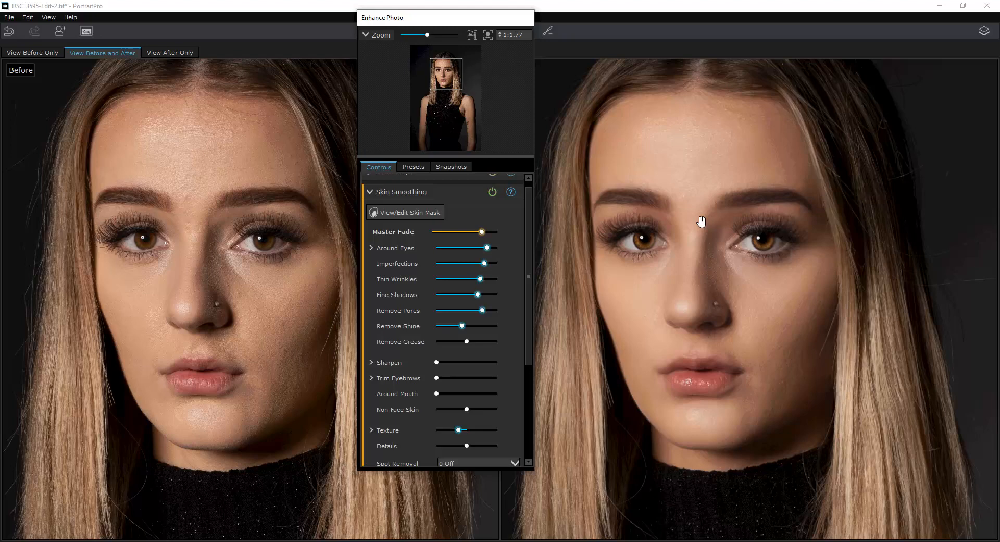
pyautogui.scroll(1, 701, 222)
pyautogui.scroll(5, 701, 221)
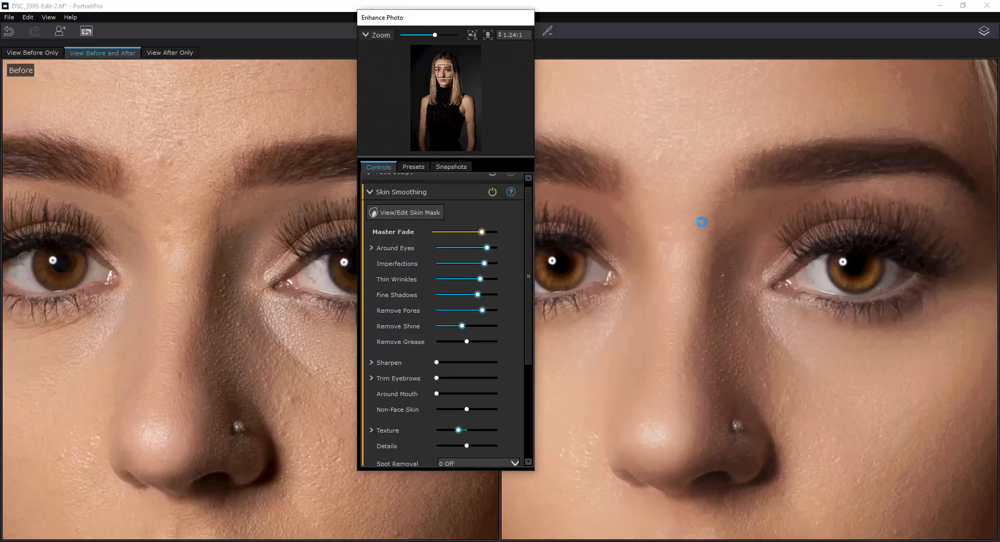
pyautogui.scroll(2, 701, 222)
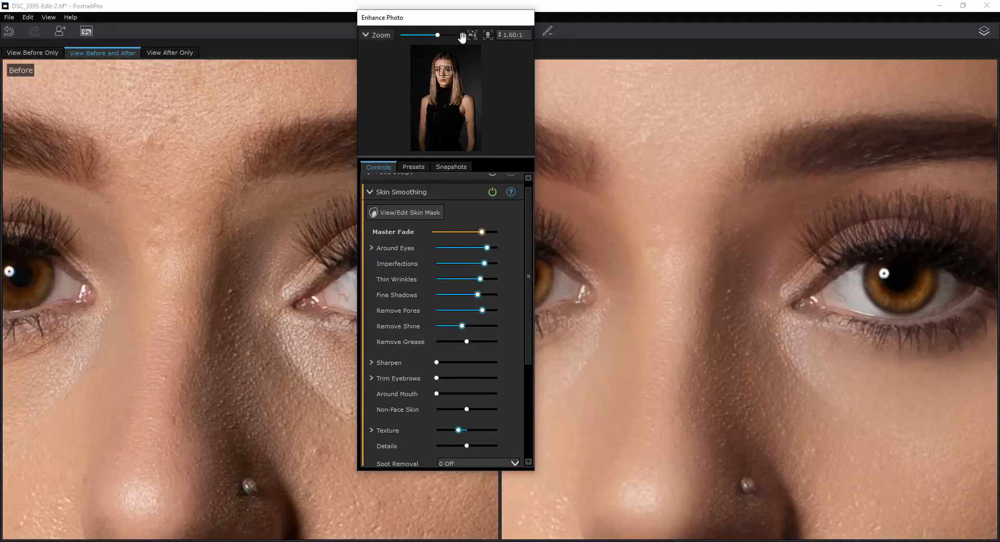
pyautogui.scroll(-1, 700, 222)
pyautogui.scroll(-5, 701, 222)
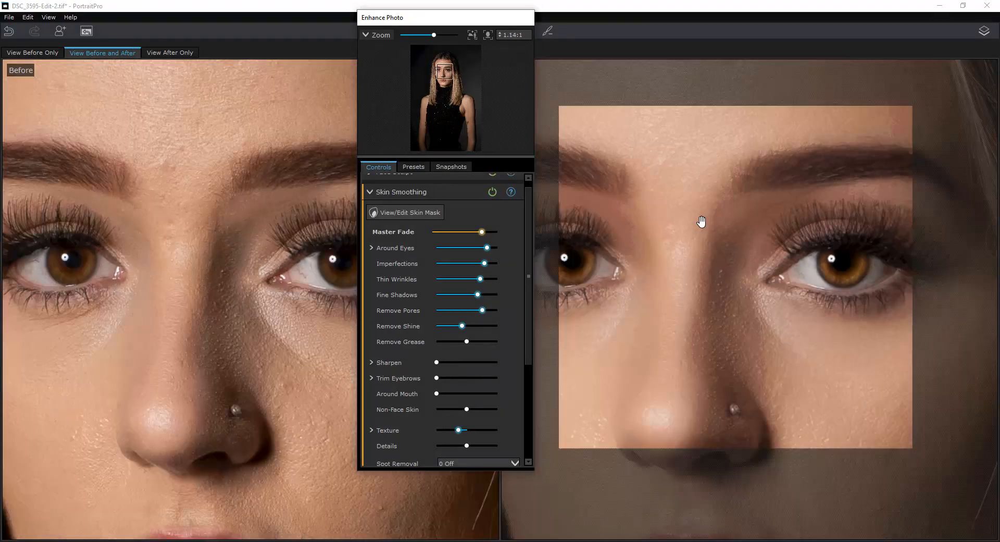
pyautogui.scroll(-2, 701, 222)
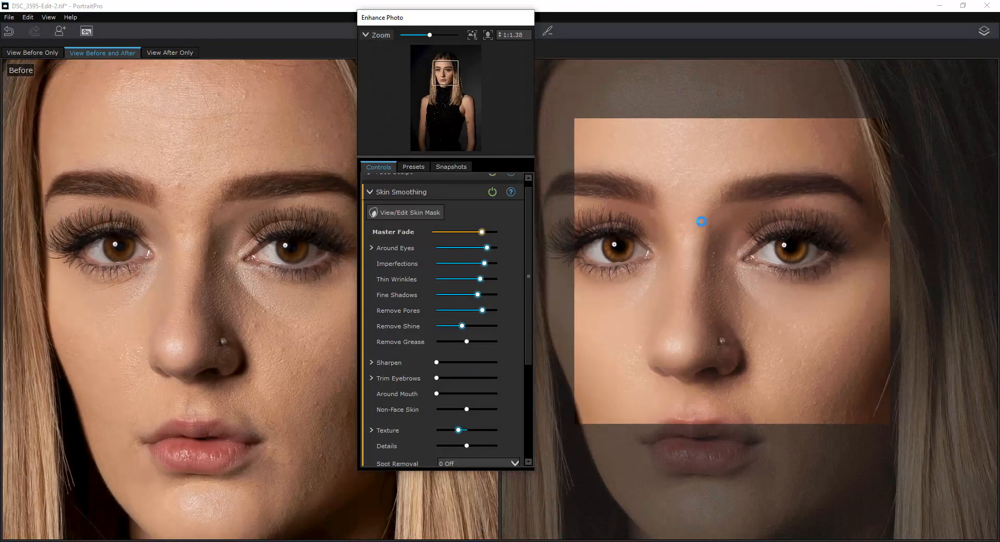
pyautogui.scroll(-2, 702, 222)
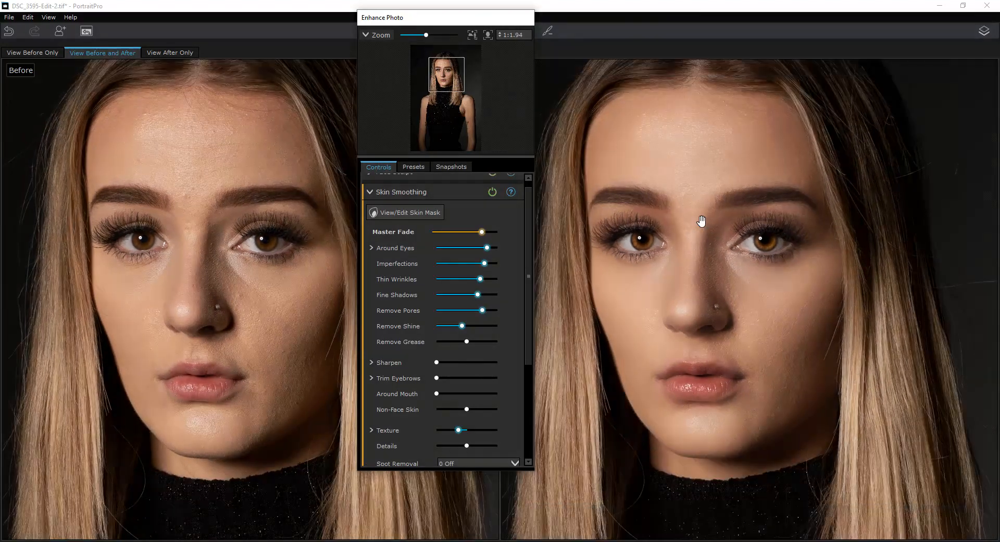
pyautogui.scroll(-1, 700, 221)
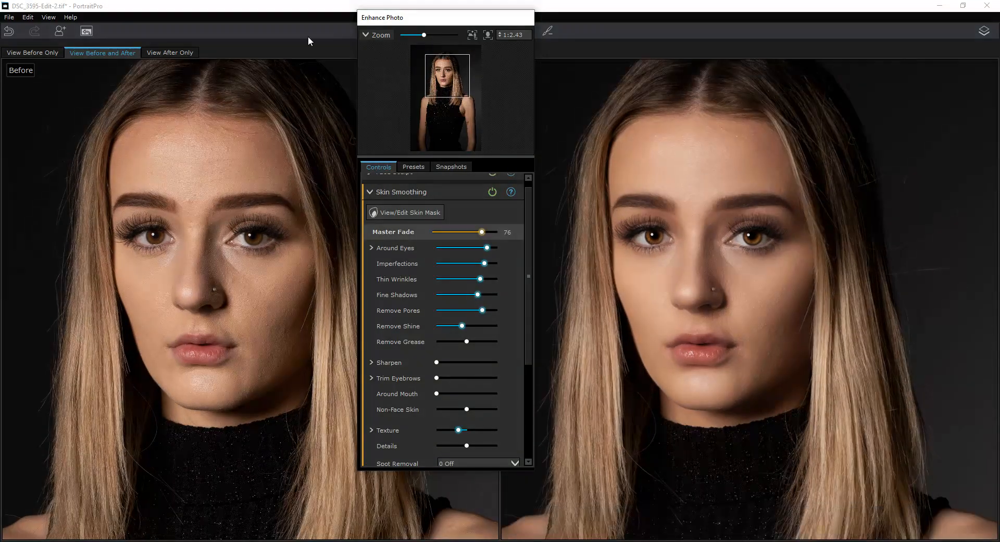
# Step: Lower the Skin Smoothing Master Fade to roughly a quarter of its range and move the Enhance Photo window off the After image
pyautogui.click(481, 232)
pyautogui.moveTo(480, 234); pyautogui.dragTo(451, 236)
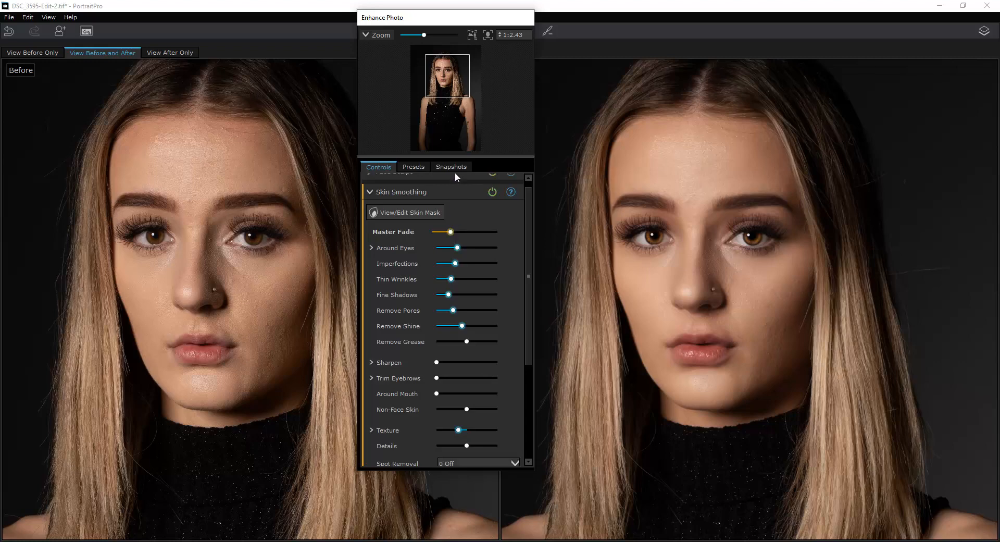
pyautogui.moveTo(457, 22); pyautogui.dragTo(354, 33)
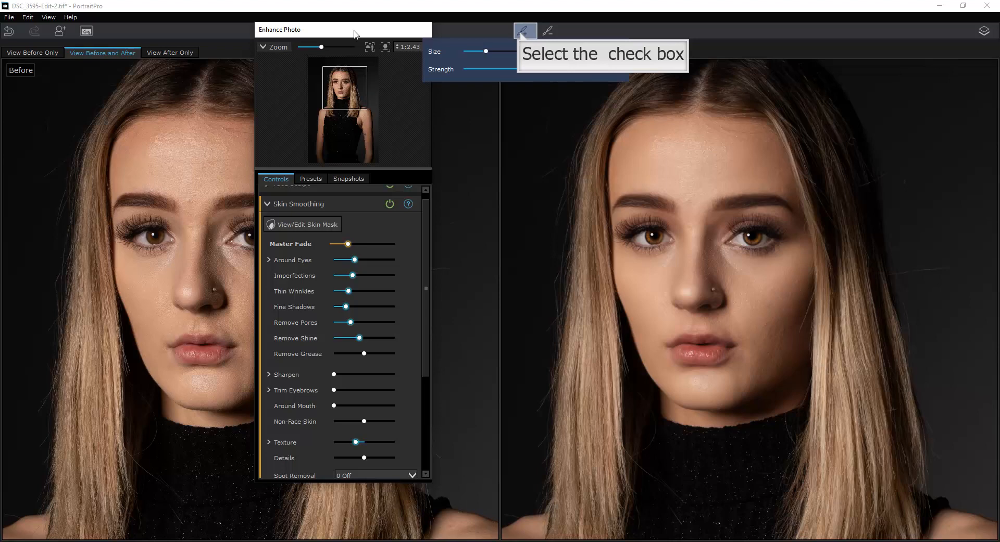
# Step: Touch up remaining blemishes on the cheek and forehead in the After view with the touch-up brush
pyautogui.click(522, 33)
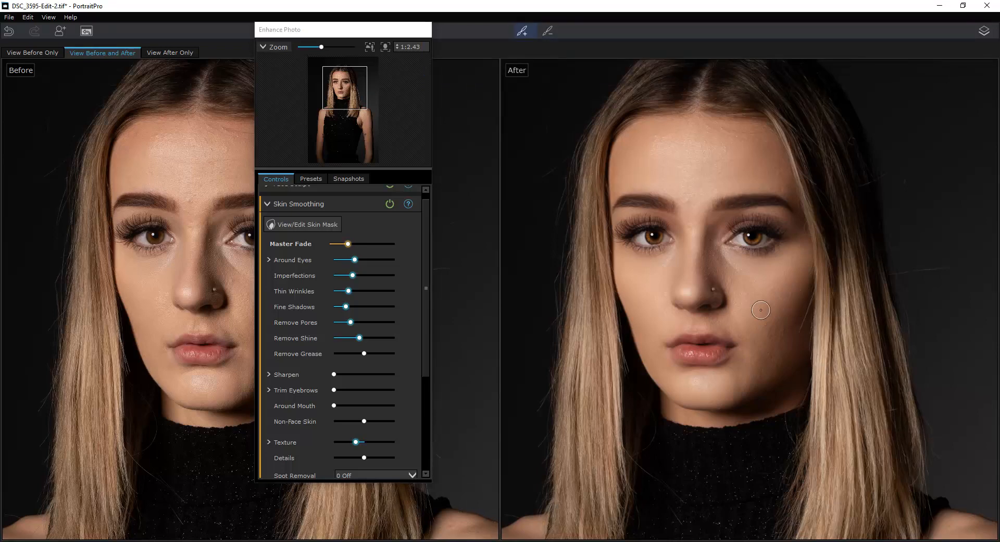
pyautogui.scroll(2, 760, 310)
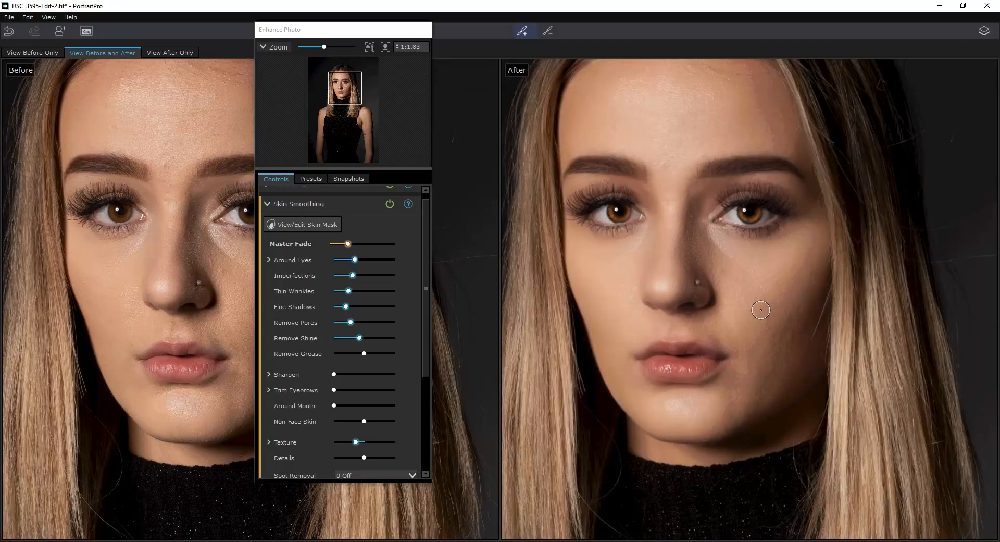
pyautogui.scroll(2, 760, 309)
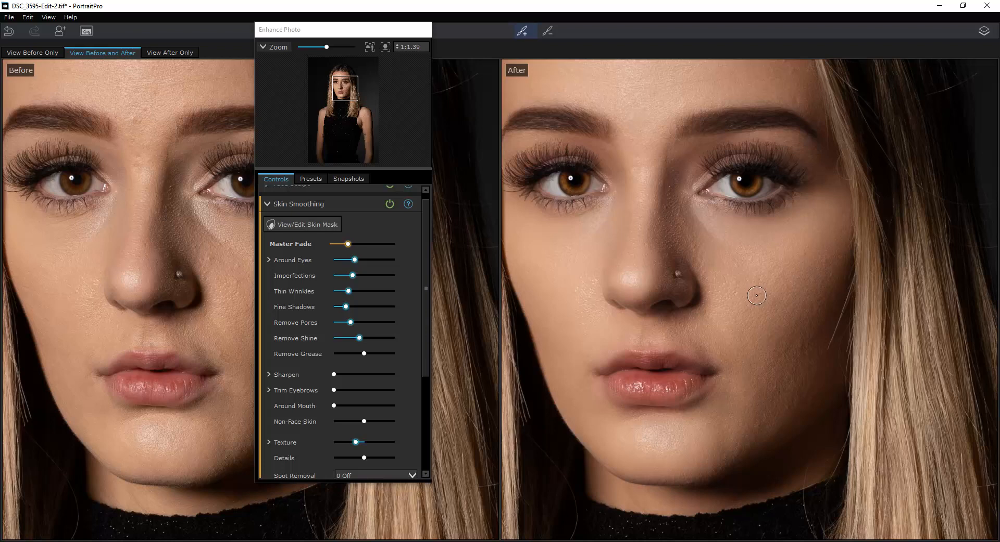
pyautogui.press('space')
pyautogui.moveTo(738, 276)
pyautogui.mouseDown()
pyautogui.moveTo(745, 384)
pyautogui.moveTo(761, 430)
pyautogui.mouseUp()
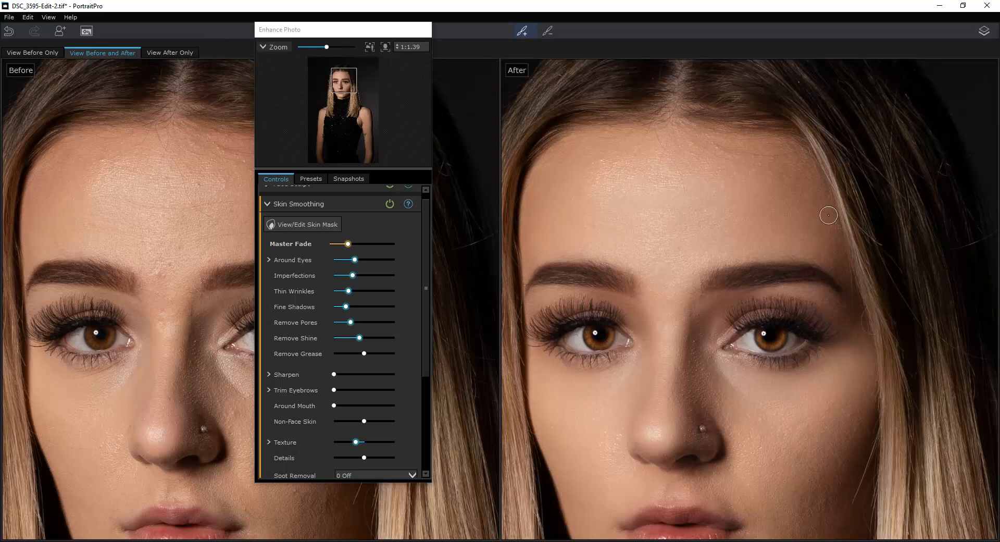
pyautogui.scroll(-2, 828, 215)
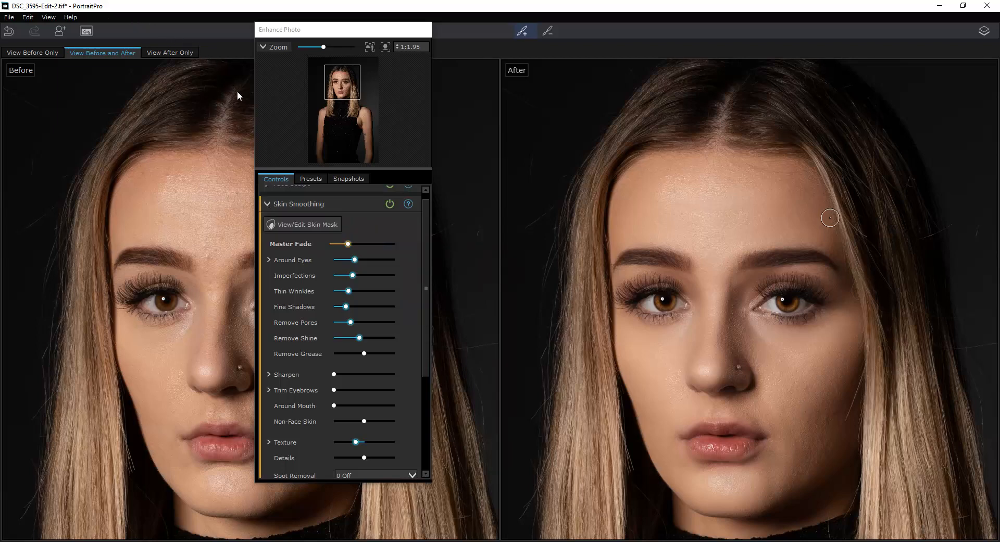
# Step: Reposition the Skin Lighting & Coloring light source to the upper left of the 3D head model
pyautogui.click(267, 205)
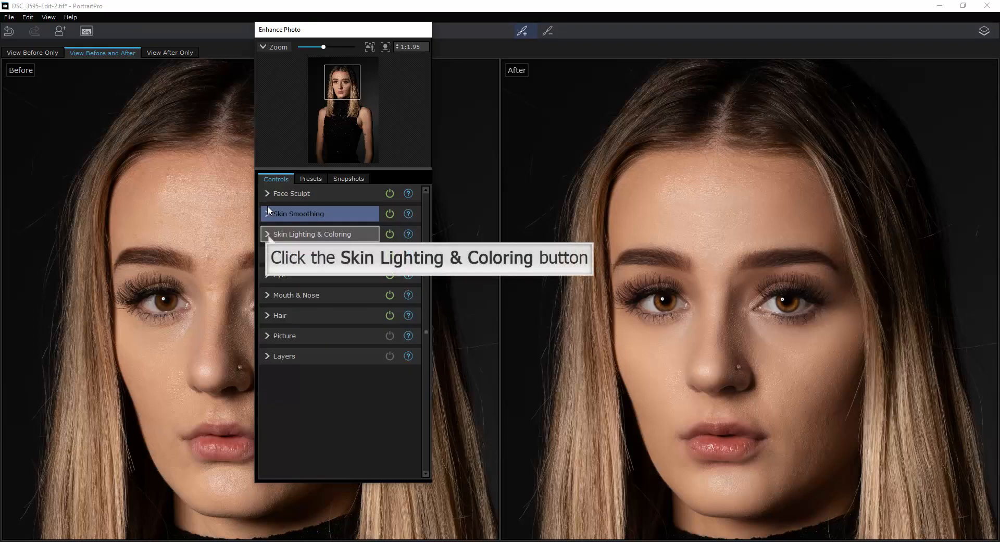
pyautogui.click(269, 235)
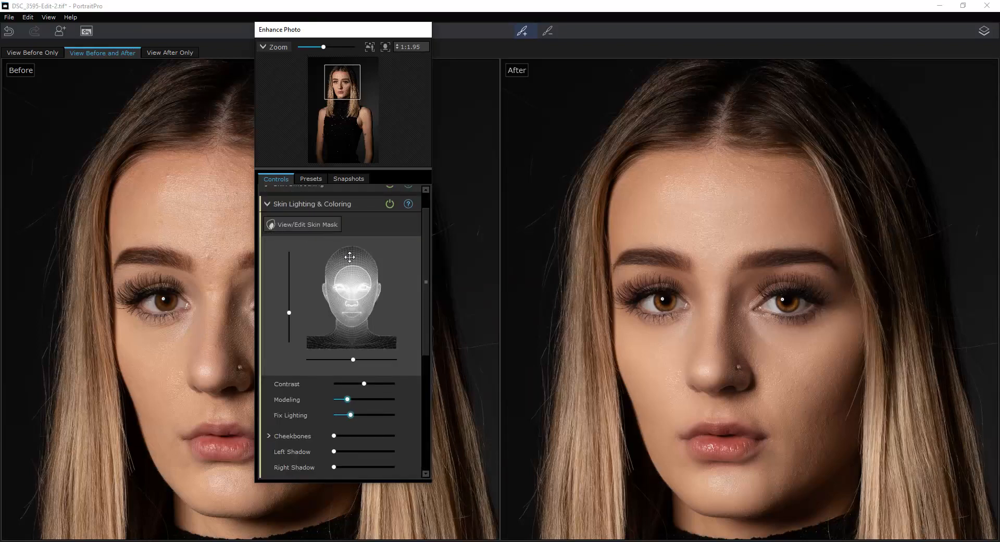
pyautogui.moveTo(360, 284); pyautogui.dragTo(318, 250)
pyautogui.moveTo(316, 250); pyautogui.dragTo(313, 256)
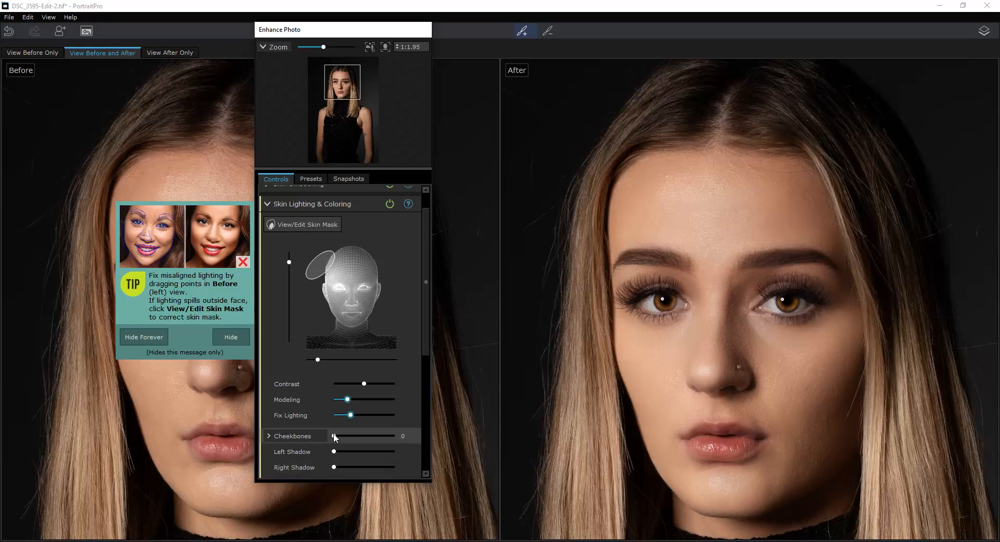
# Step: Add a slight amount of Cheekbones, Left Shadow and Right Shadow in Skin Lighting & Coloring, keeping Left Shadow a little stronger
pyautogui.moveTo(342, 437)
pyautogui.mouseDown()
pyautogui.moveTo(359, 435)
pyautogui.moveTo(341, 437)
pyautogui.mouseUp()
pyautogui.click(341, 451)
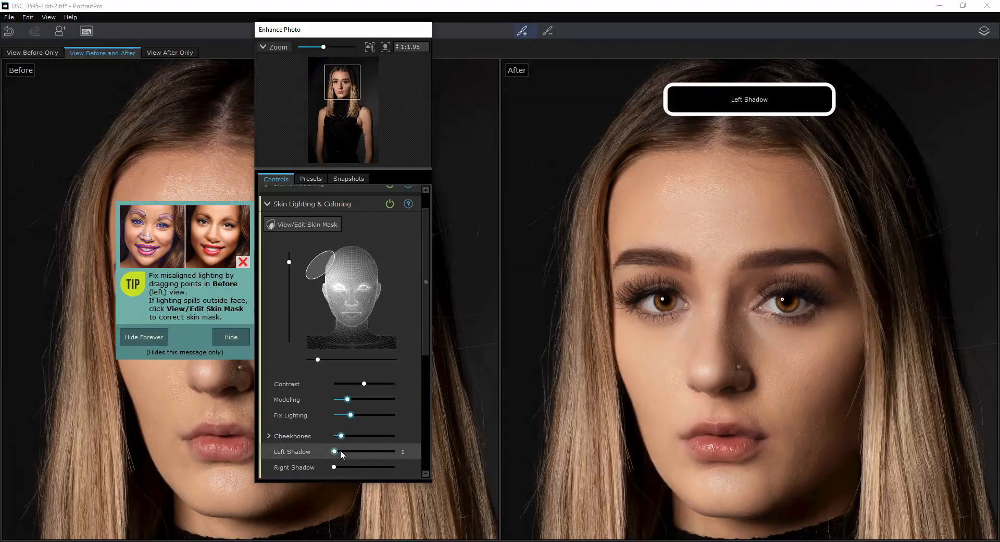
pyautogui.moveTo(341, 452)
pyautogui.mouseDown()
pyautogui.moveTo(356, 451)
pyautogui.moveTo(342, 467)
pyautogui.mouseUp()
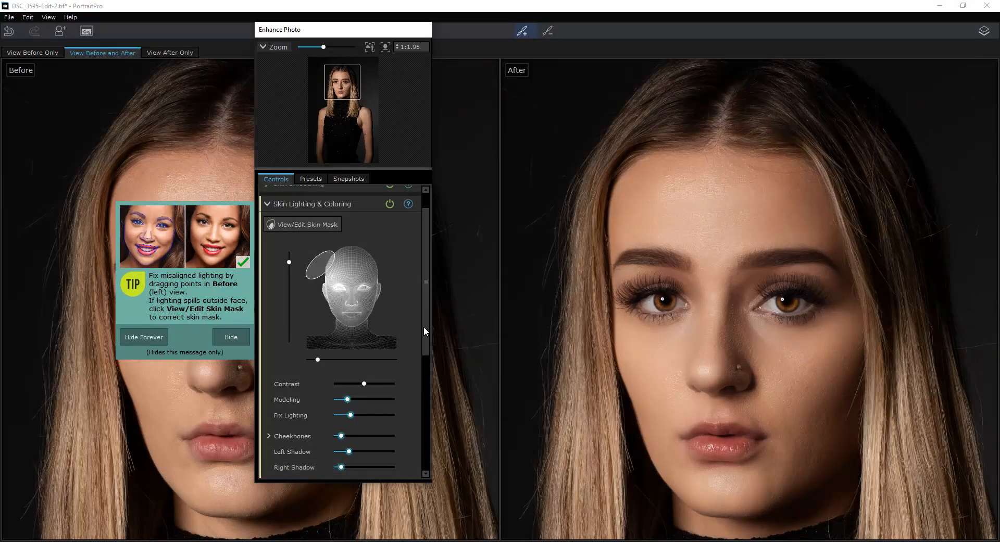
pyautogui.moveTo(424, 326); pyautogui.dragTo(432, 388)
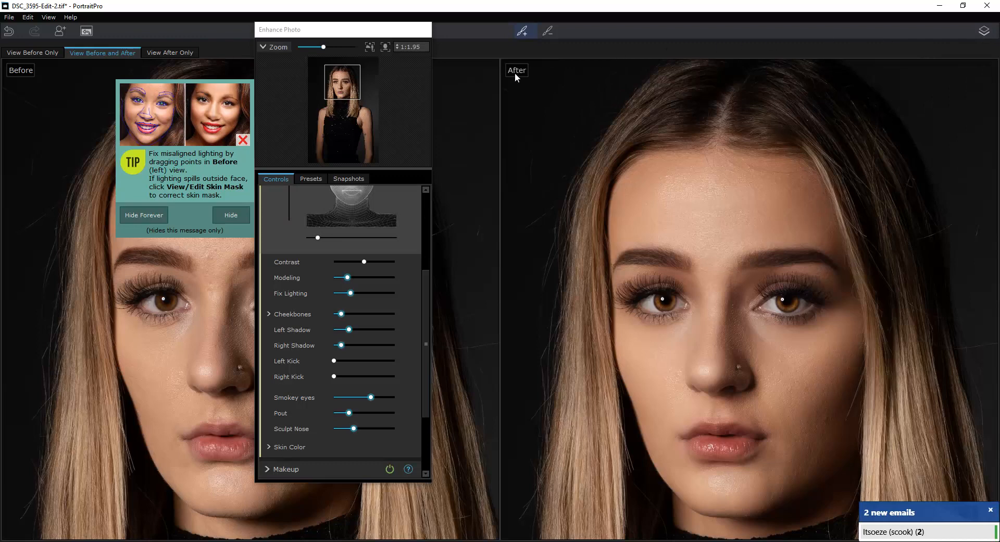
pyautogui.scroll(1, 288, 247)
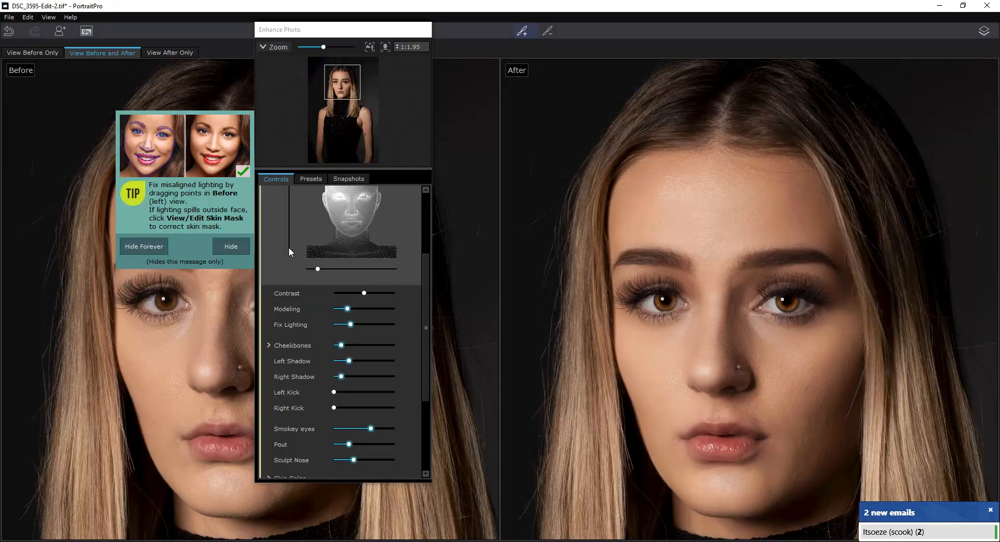
pyautogui.moveTo(425, 280); pyautogui.dragTo(428, 236)
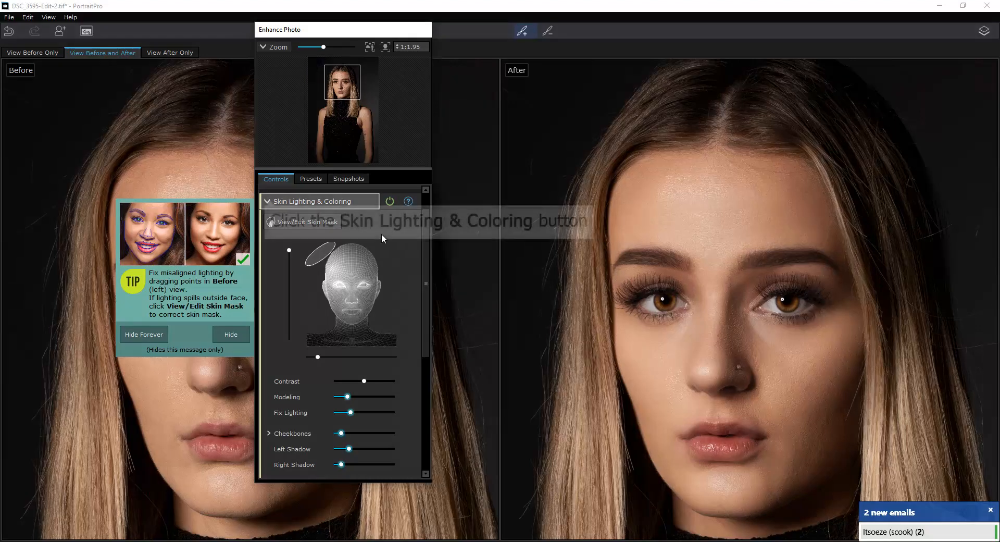
pyautogui.click(268, 199)
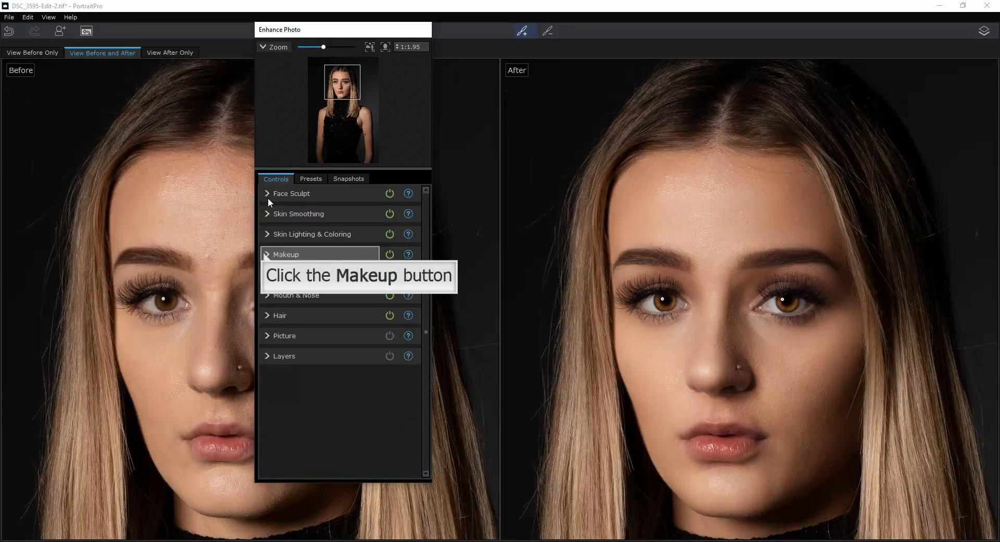
pyautogui.click(267, 254)
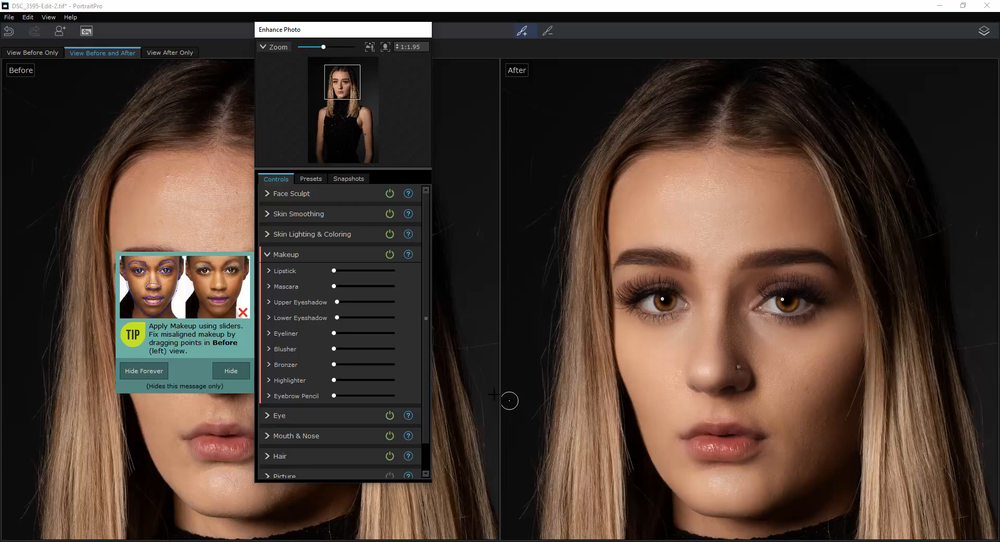
pyautogui.moveTo(494, 395)
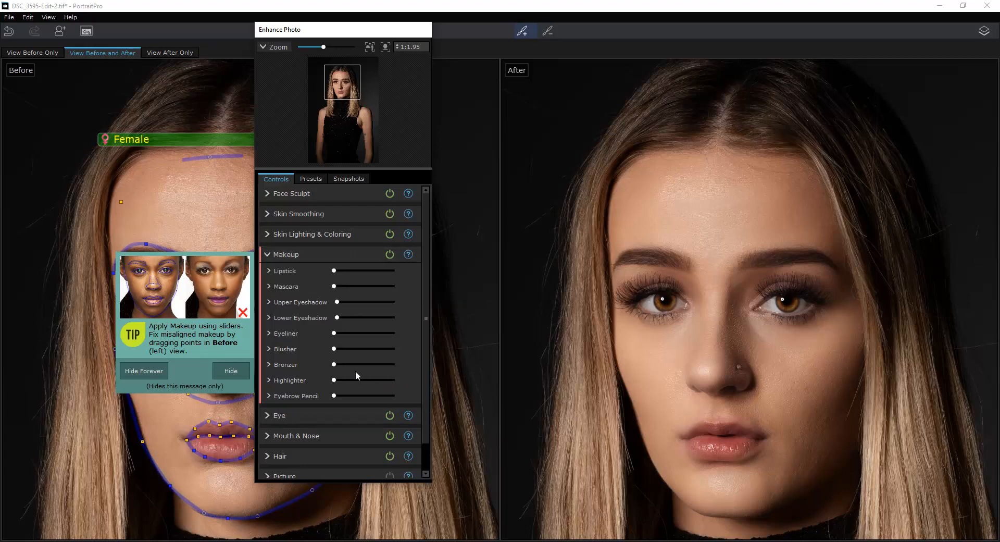
pyautogui.click(268, 254)
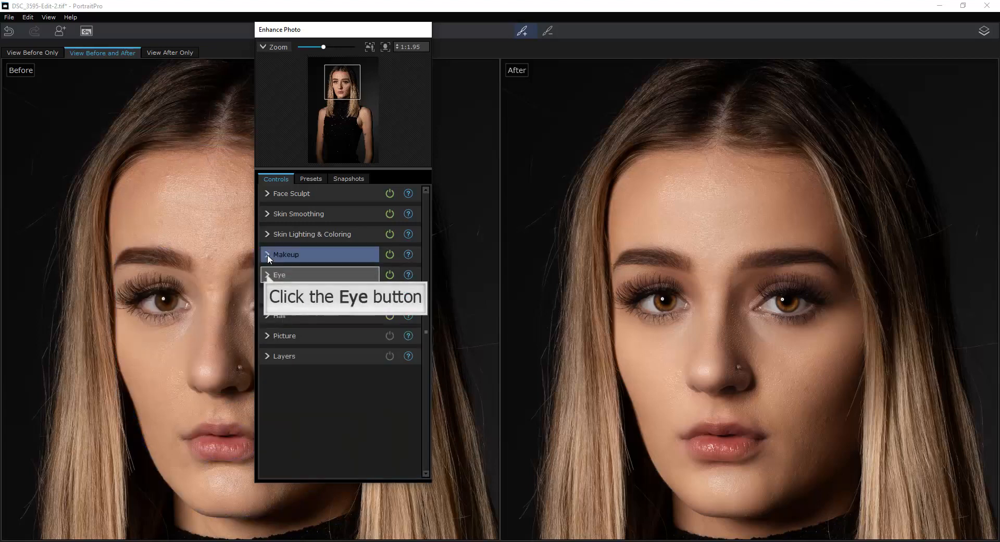
# Step: Lower the Eye Master Fade to roughly a third of its range, judging the eyes against the original image
pyautogui.click(275, 274)
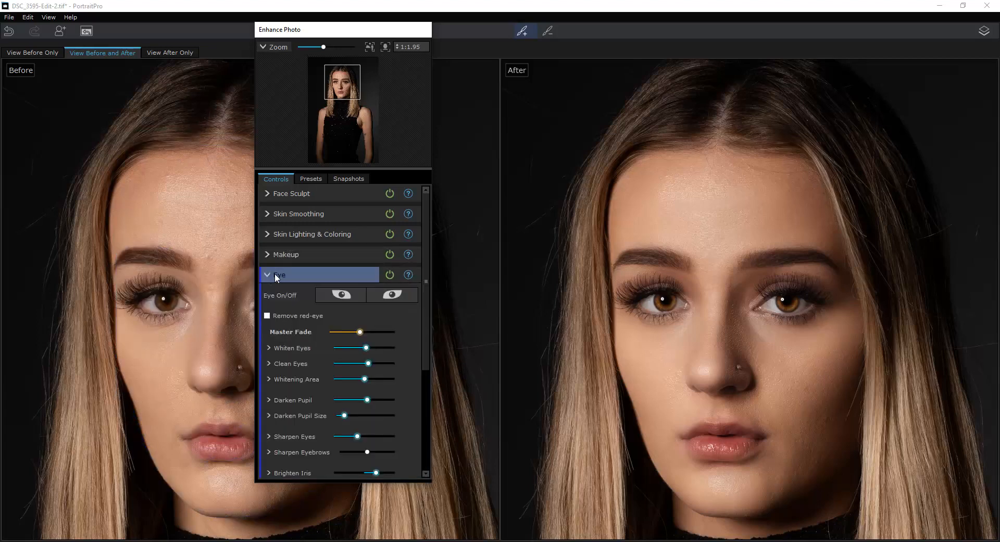
pyautogui.scroll(-1, 358, 260)
pyautogui.moveTo(359, 261); pyautogui.dragTo(395, 262)
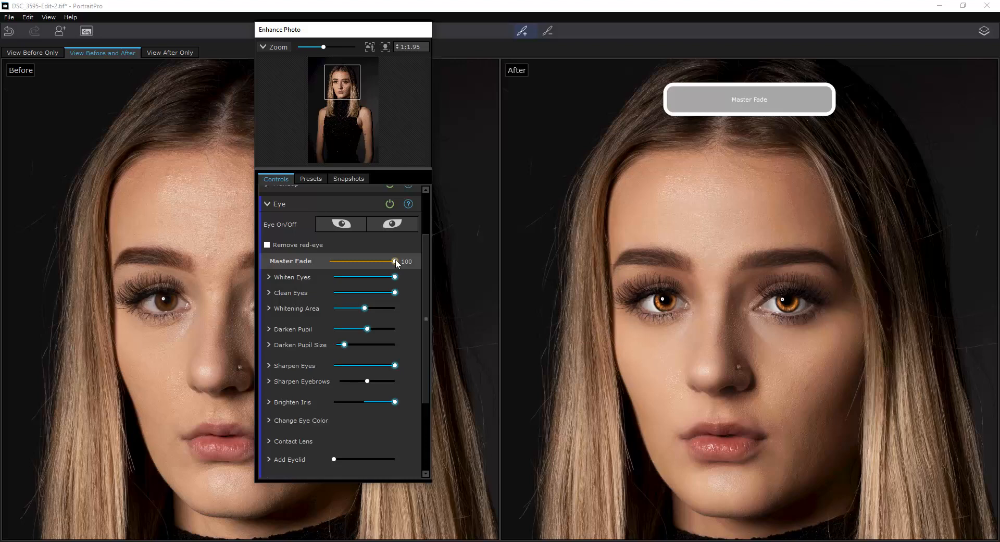
pyautogui.moveTo(395, 262); pyautogui.dragTo(347, 271)
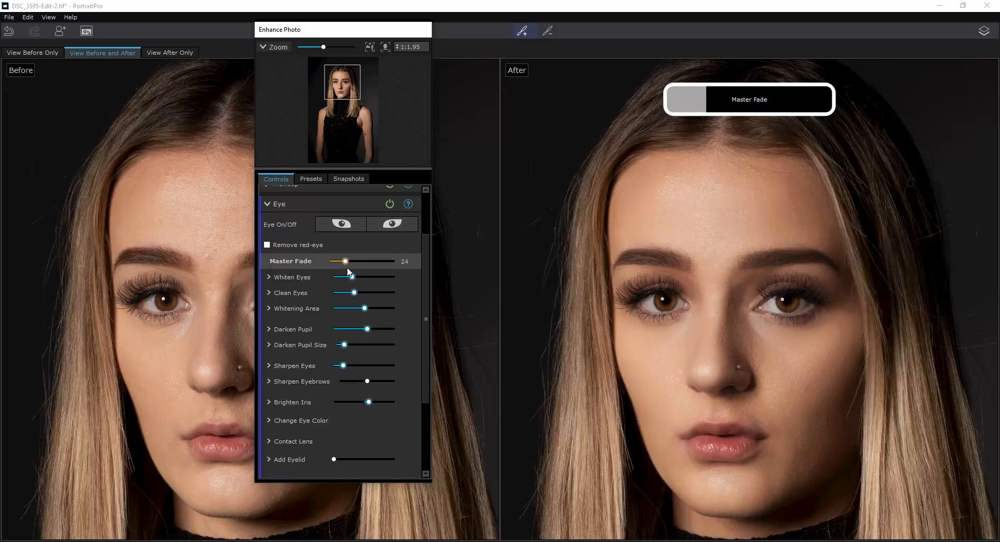
pyautogui.click(986, 32)
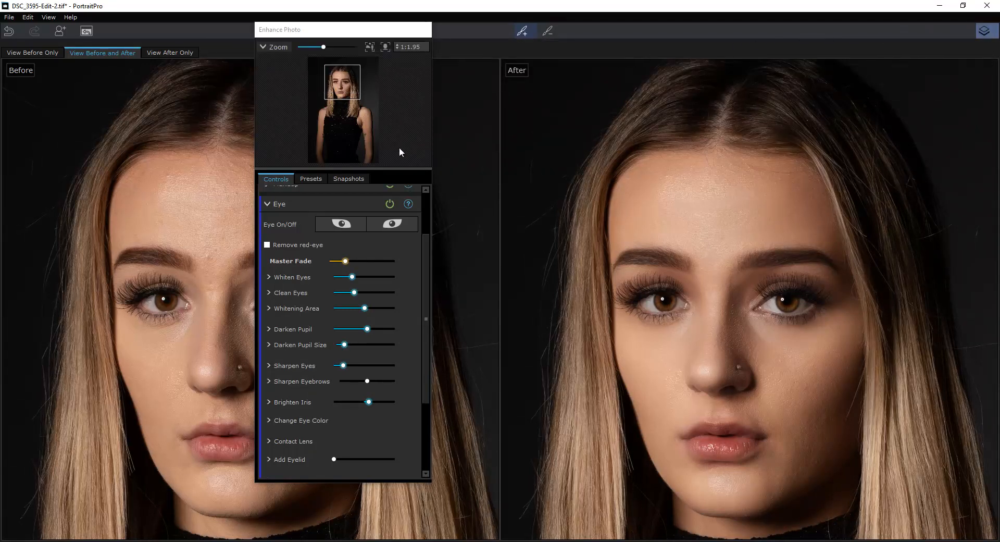
pyautogui.moveTo(347, 264); pyautogui.dragTo(352, 264)
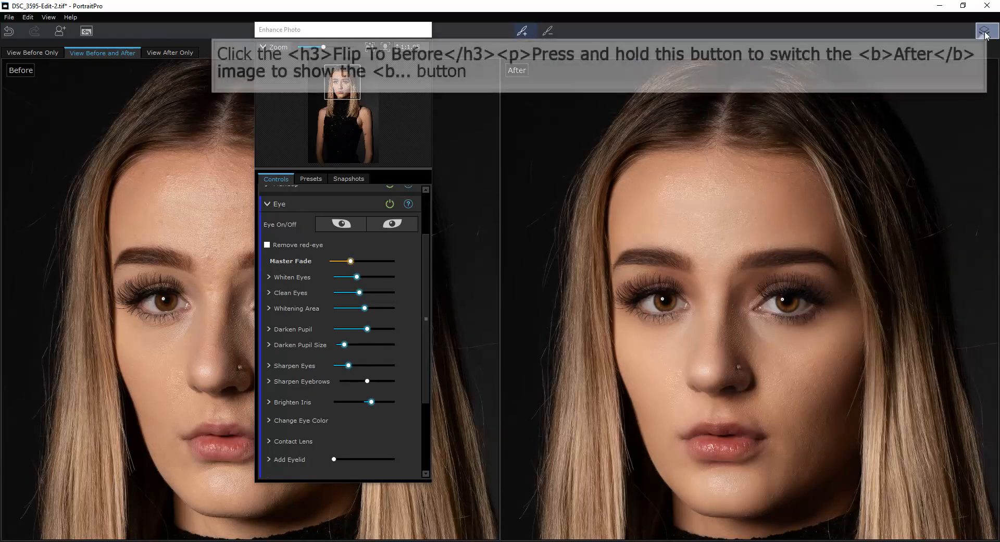
pyautogui.click(267, 205)
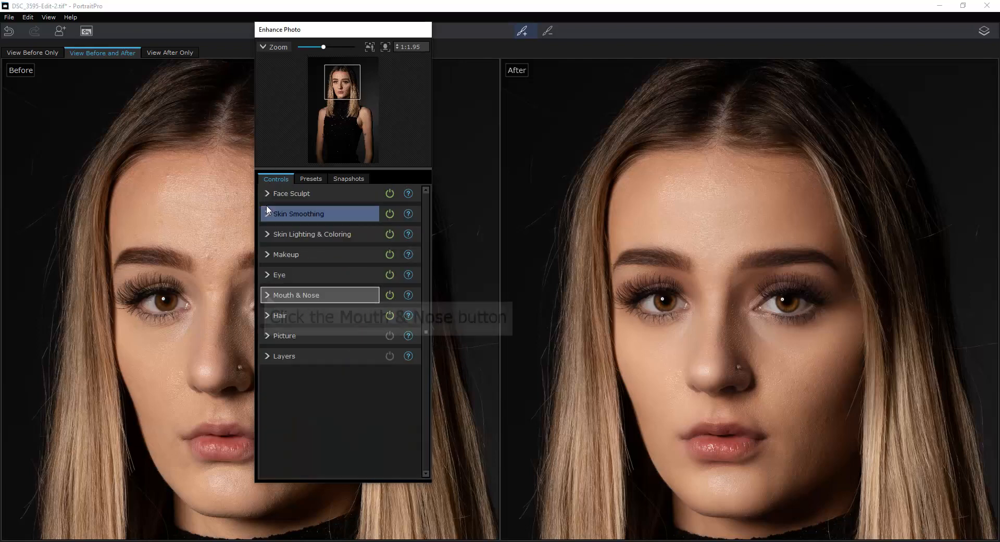
# Step: Set Moisten Lips to 32 in the Mouth & Nose controls
pyautogui.click(268, 296)
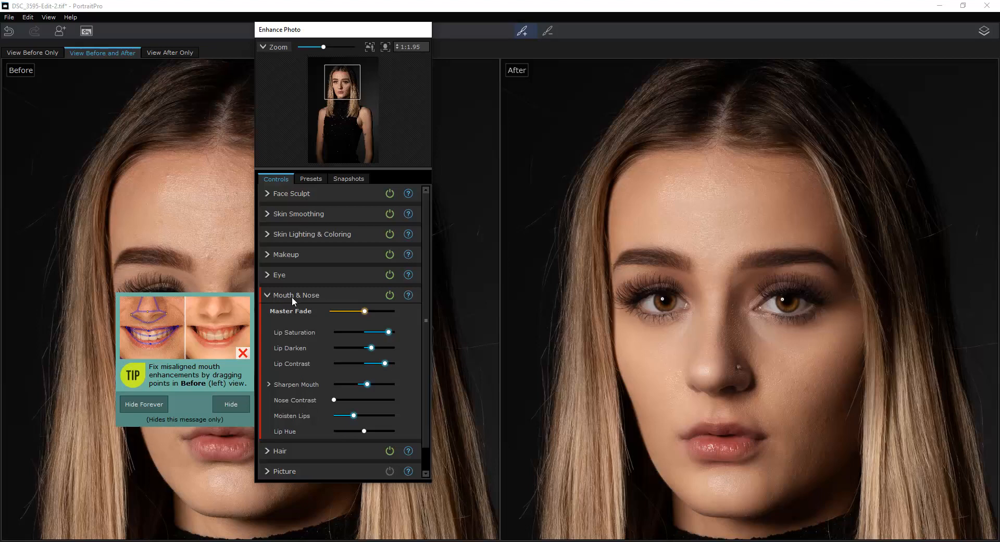
pyautogui.moveTo(354, 415)
pyautogui.mouseDown()
pyautogui.moveTo(380, 417)
pyautogui.moveTo(345, 416)
pyautogui.moveTo(355, 418)
pyautogui.mouseUp()
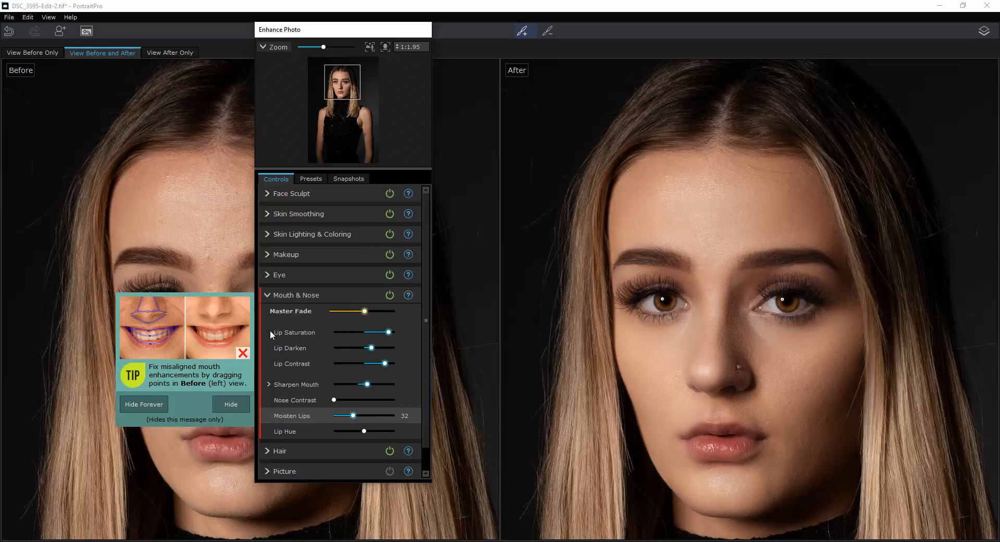
pyautogui.click(267, 296)
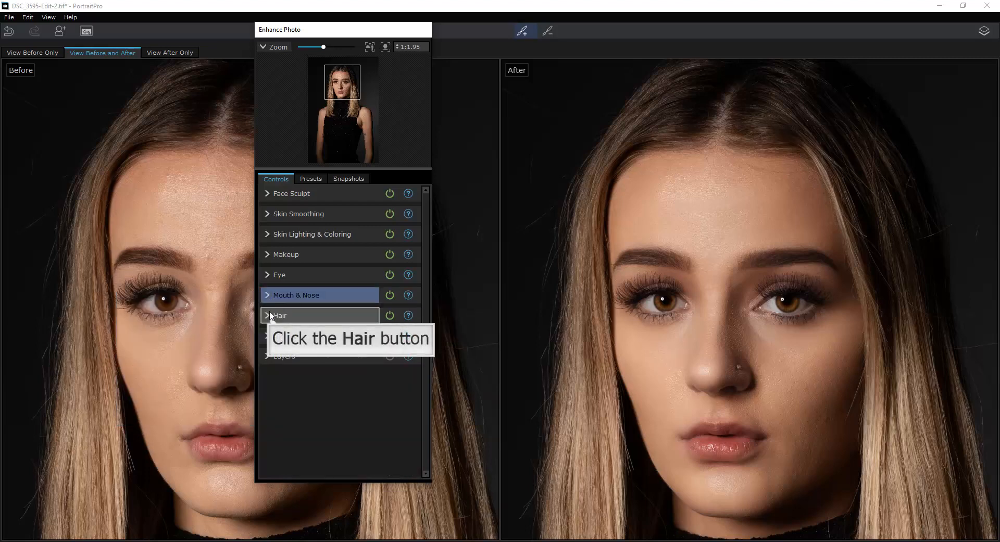
# Step: Raise the Contrast and Fill Light of the hair slightly above neutral
pyautogui.click(269, 314)
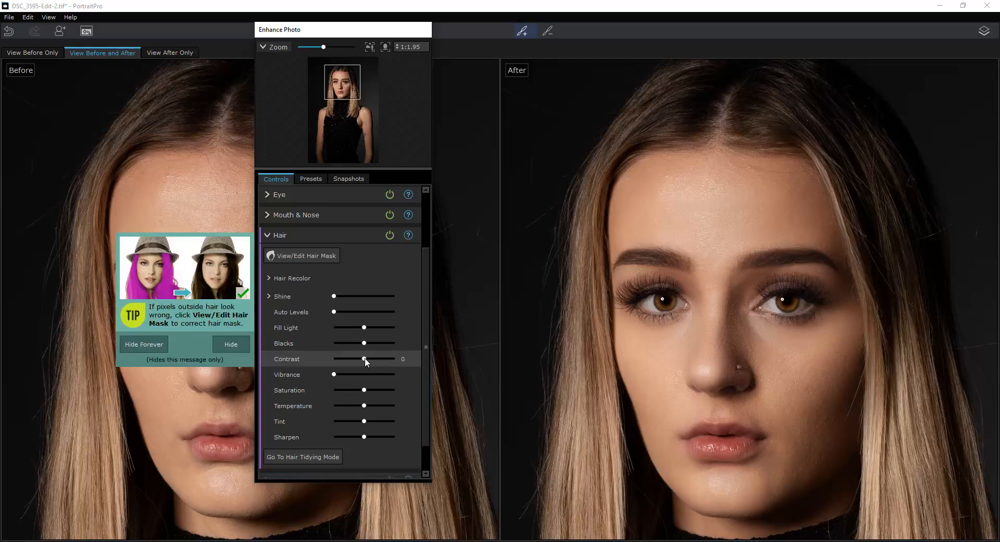
pyautogui.moveTo(368, 358); pyautogui.dragTo(373, 359)
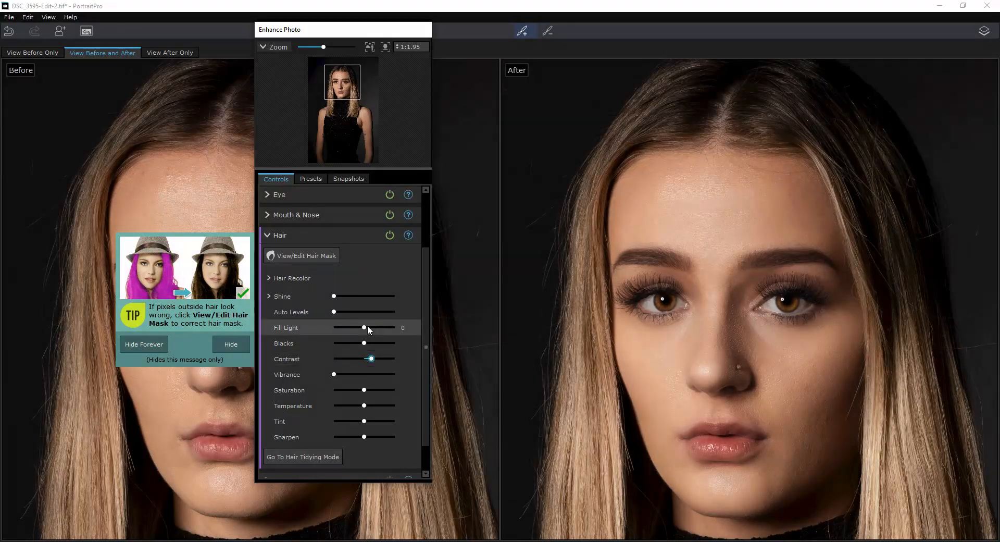
pyautogui.moveTo(367, 325); pyautogui.dragTo(373, 326)
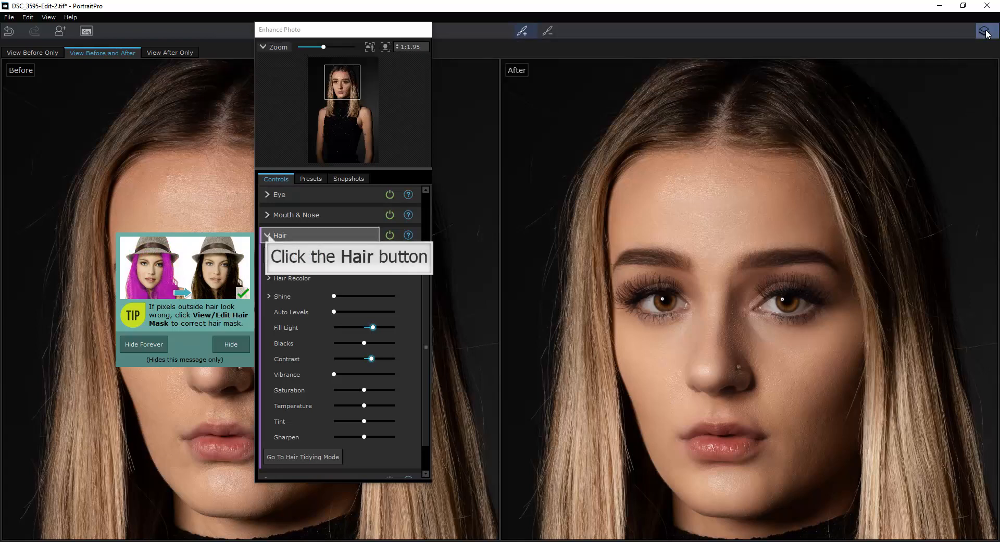
pyautogui.click(268, 234)
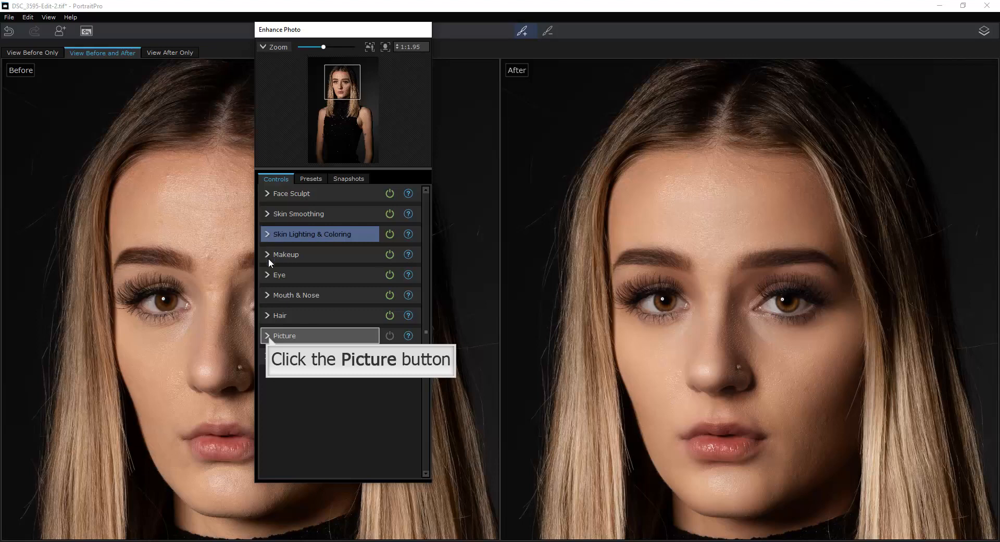
pyautogui.click(270, 336)
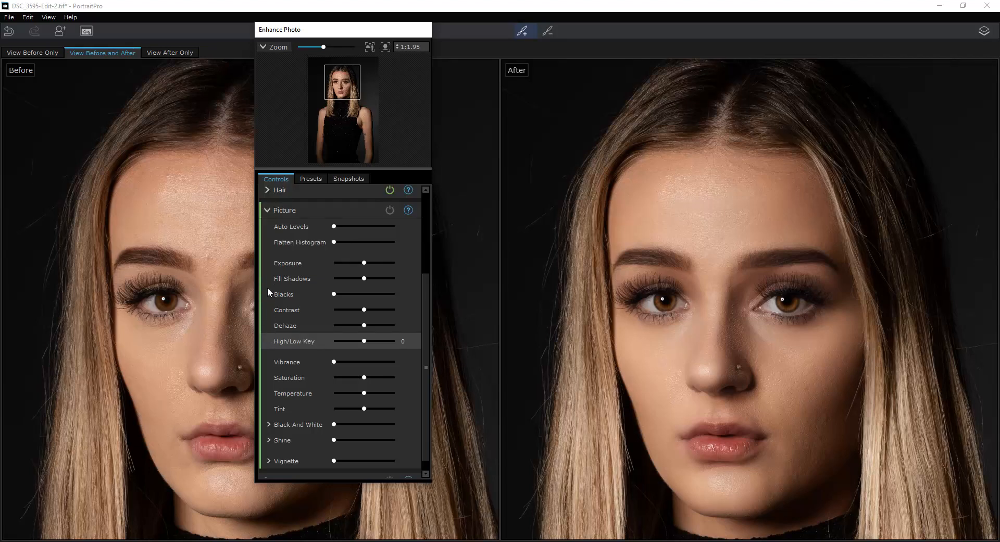
pyautogui.click(267, 210)
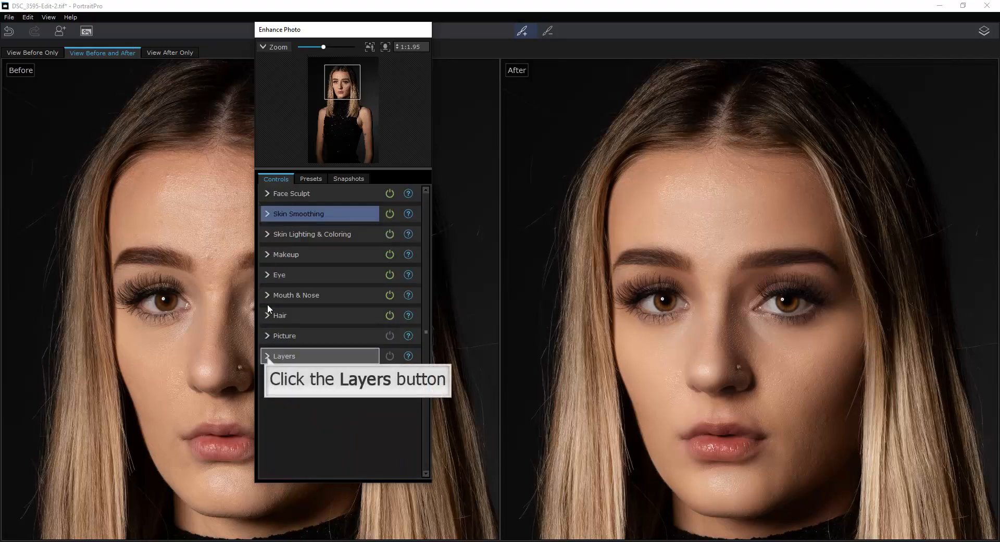
pyautogui.click(267, 358)
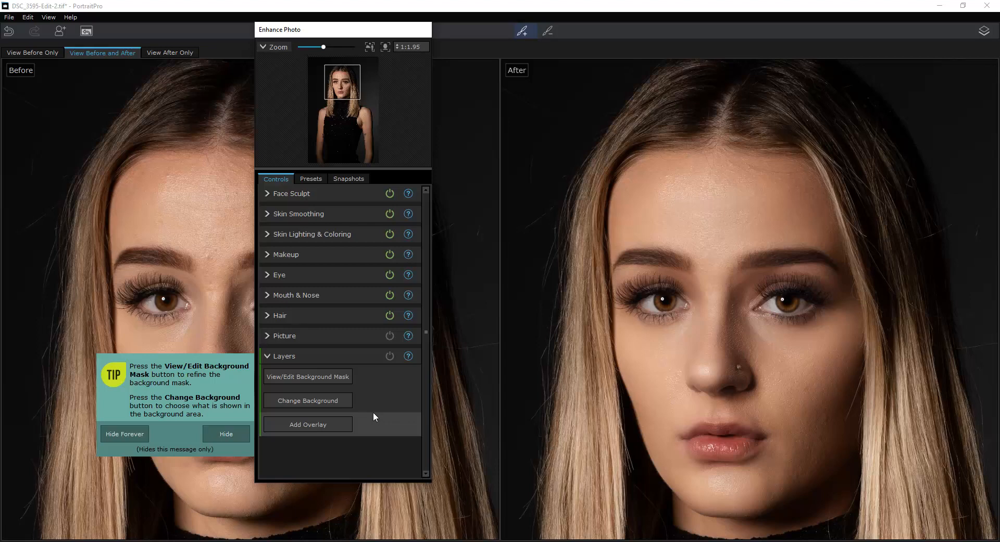
pyautogui.click(276, 356)
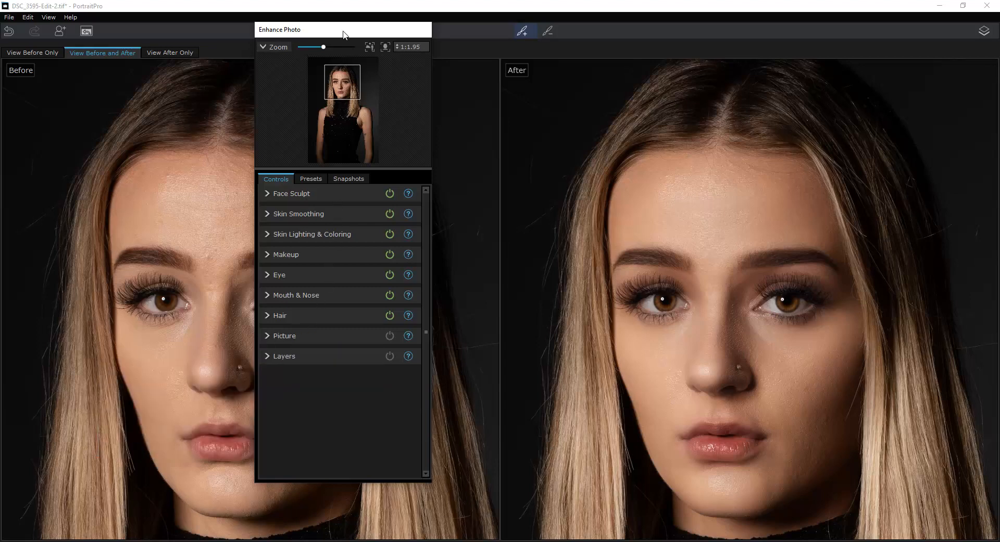
# Step: Uncover the Before face to compare both versions, and return the retouched photo to Lightroom Classic
pyautogui.moveTo(343, 35); pyautogui.dragTo(471, 32)
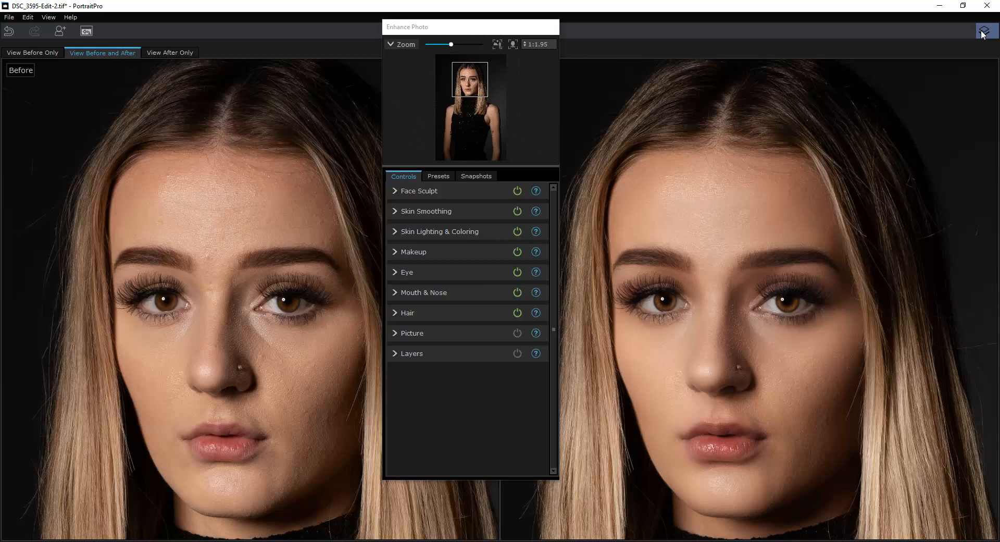
pyautogui.click(87, 31)
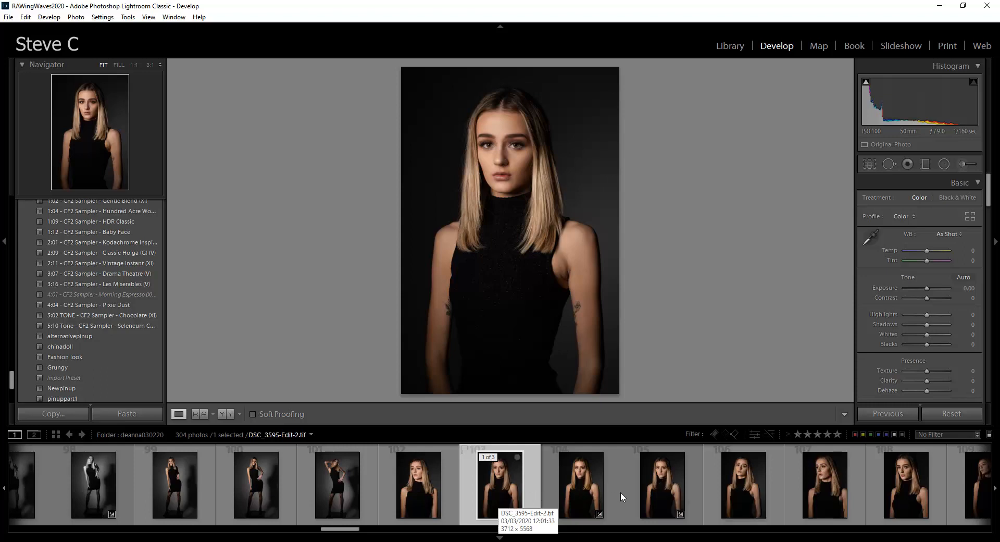
# Step: Compare the raw DSC_3595.NEF with the retouched DSC_3595-Edit-2.tif, trying the Reference and Before/After views, and end with the raw file in Loupe view
pyautogui.click(670, 489)
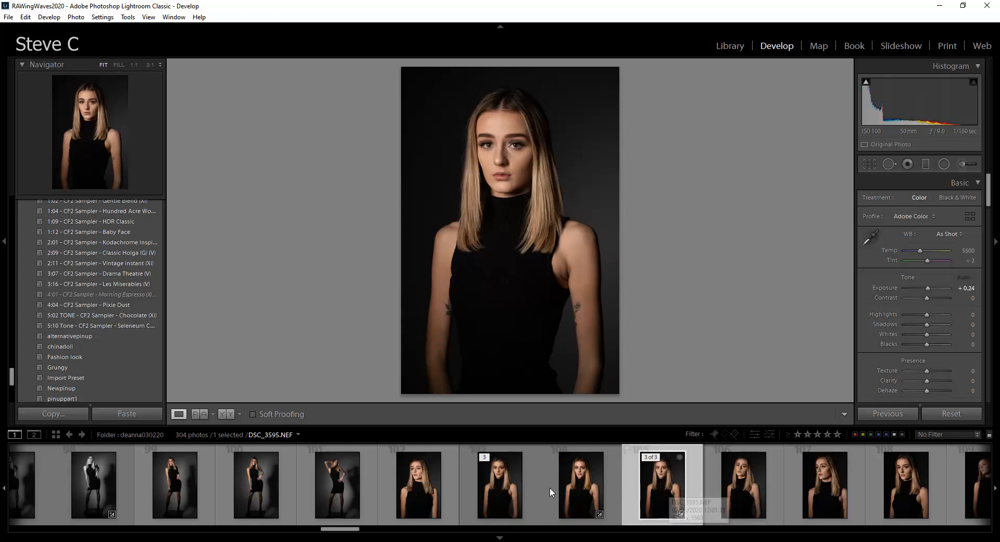
pyautogui.click(497, 489)
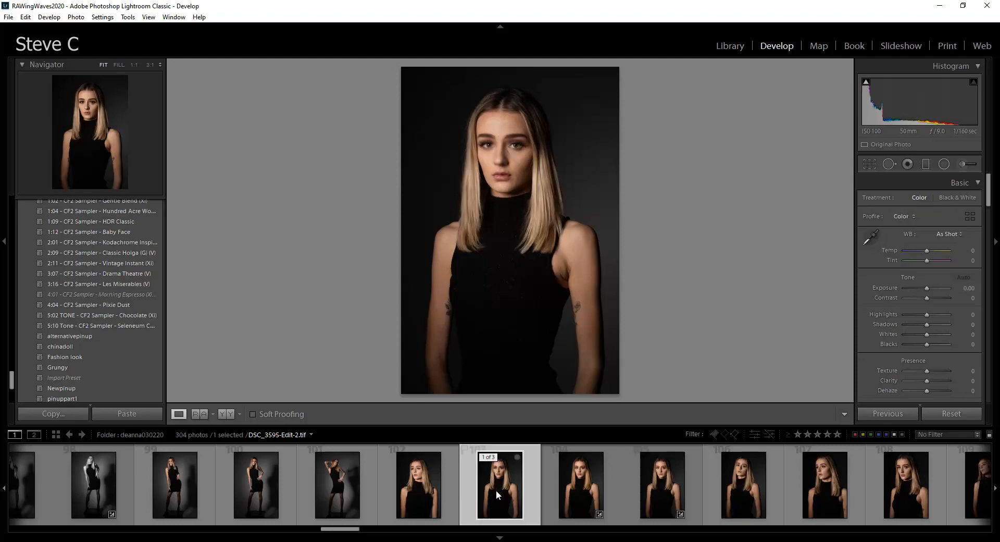
pyautogui.click(204, 416)
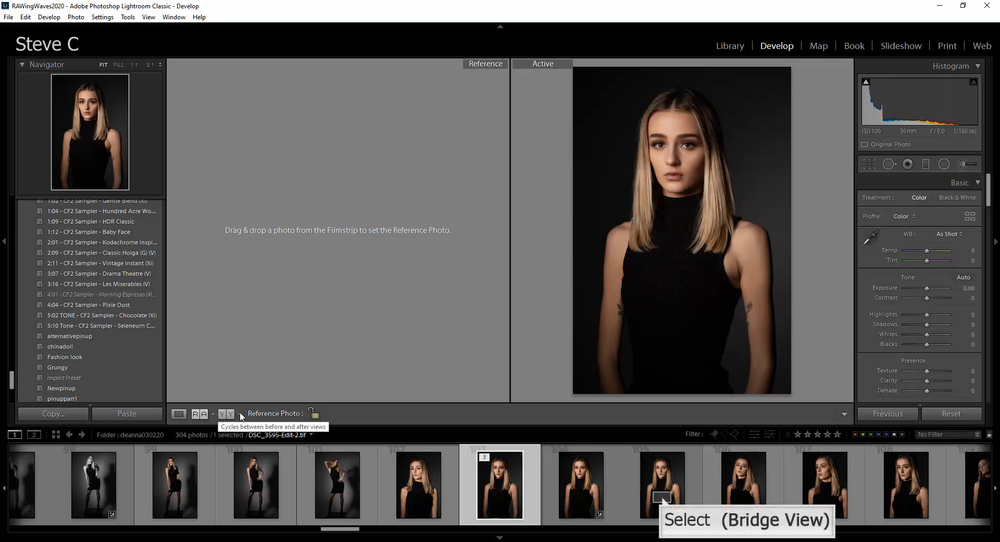
pyautogui.click(662, 501)
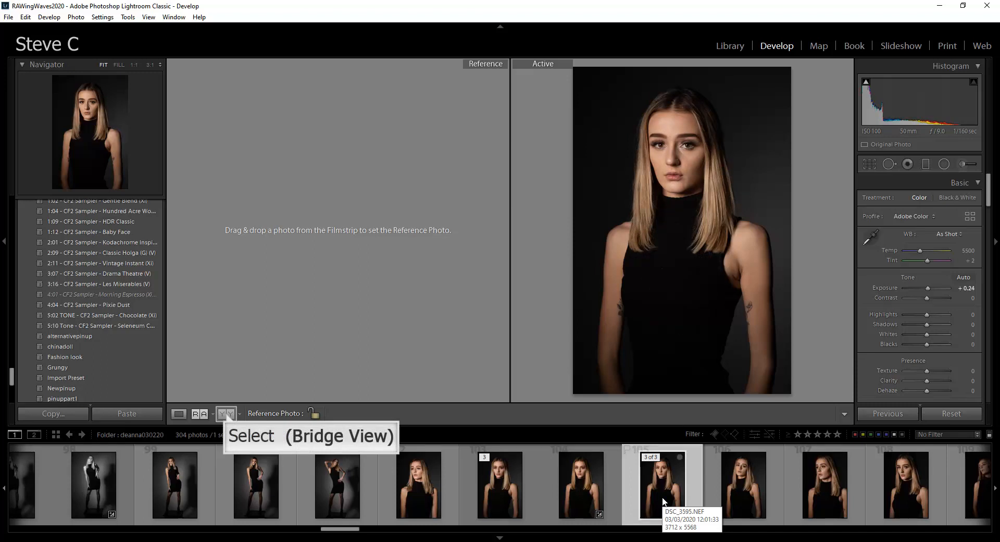
pyautogui.click(227, 415)
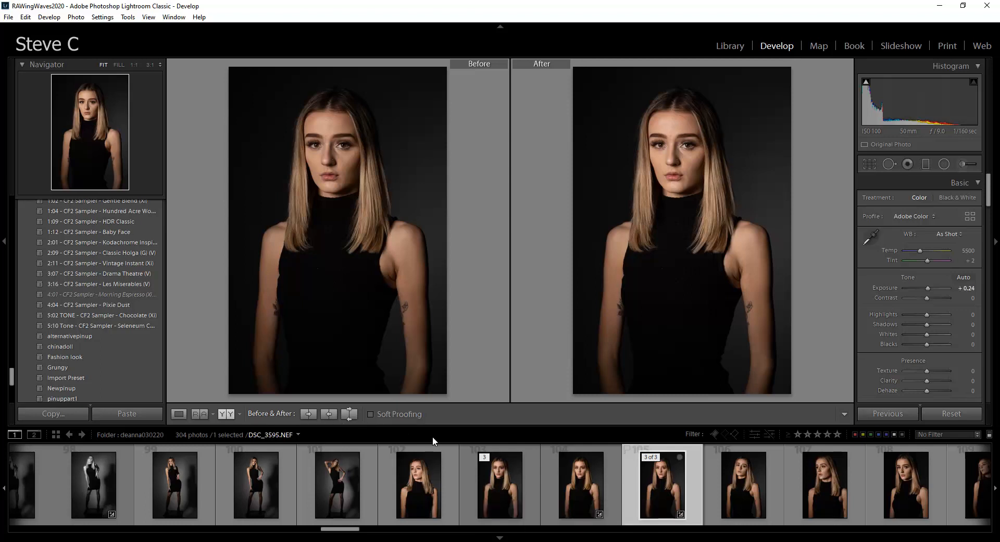
pyautogui.click(483, 488)
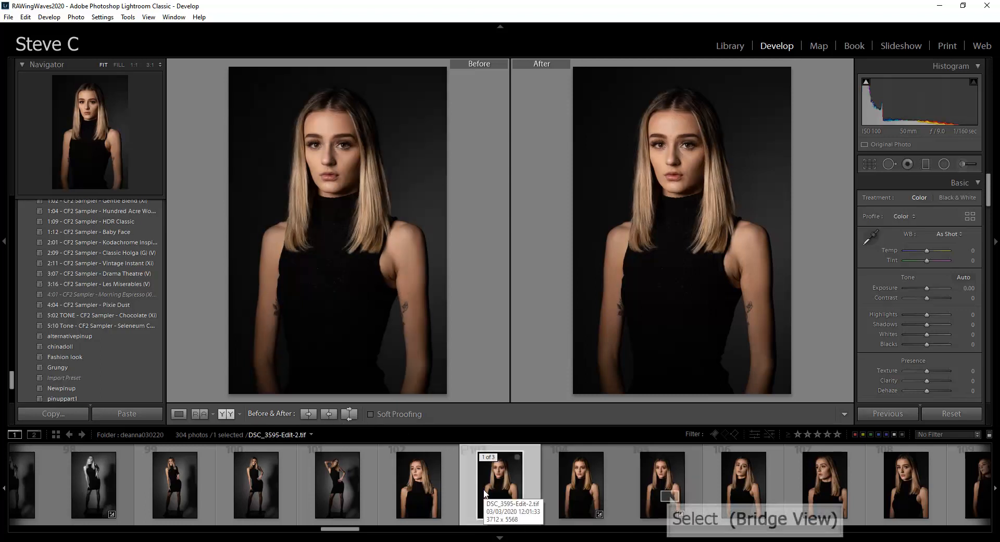
pyautogui.click(676, 497)
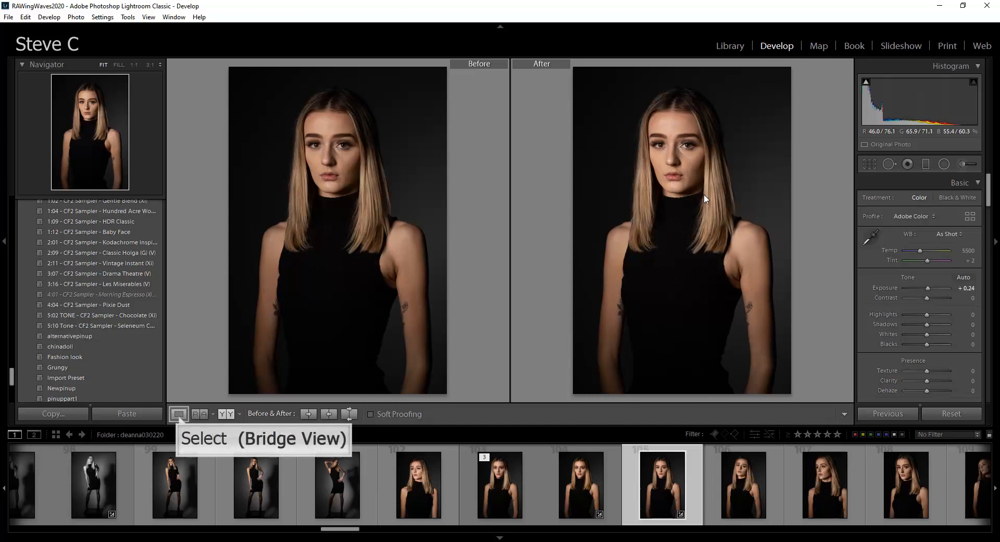
pyautogui.click(178, 415)
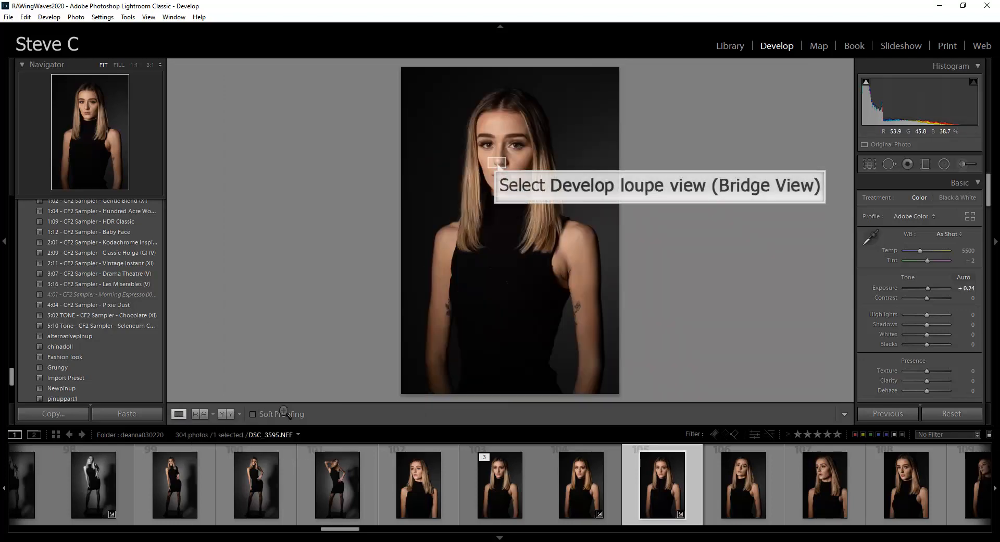
# Step: Examine the lips, eyes and forehead skin of the raw portrait at 1:1, and return to the whole-photo view
pyautogui.click(499, 164)
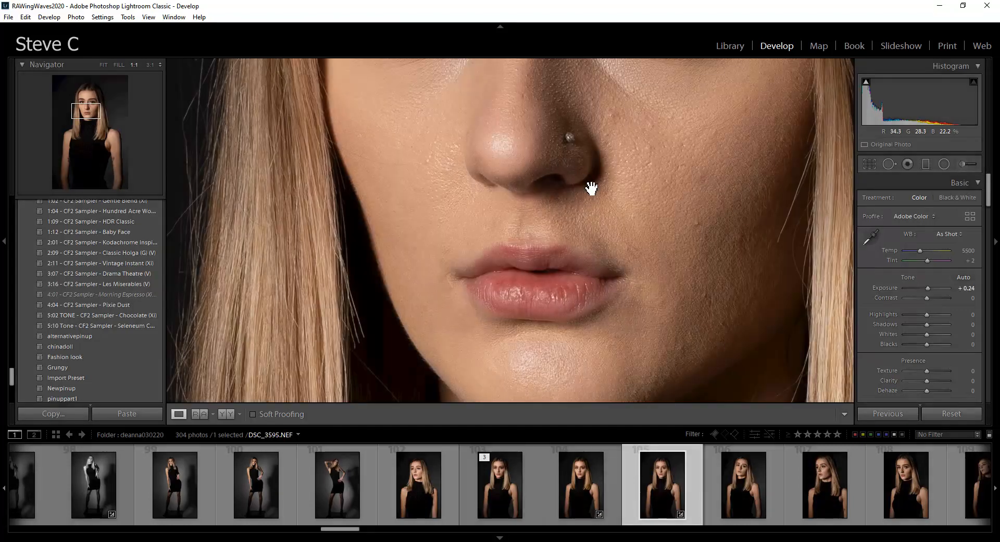
pyautogui.scroll(-5, 591, 189)
pyautogui.scroll(10, 591, 189)
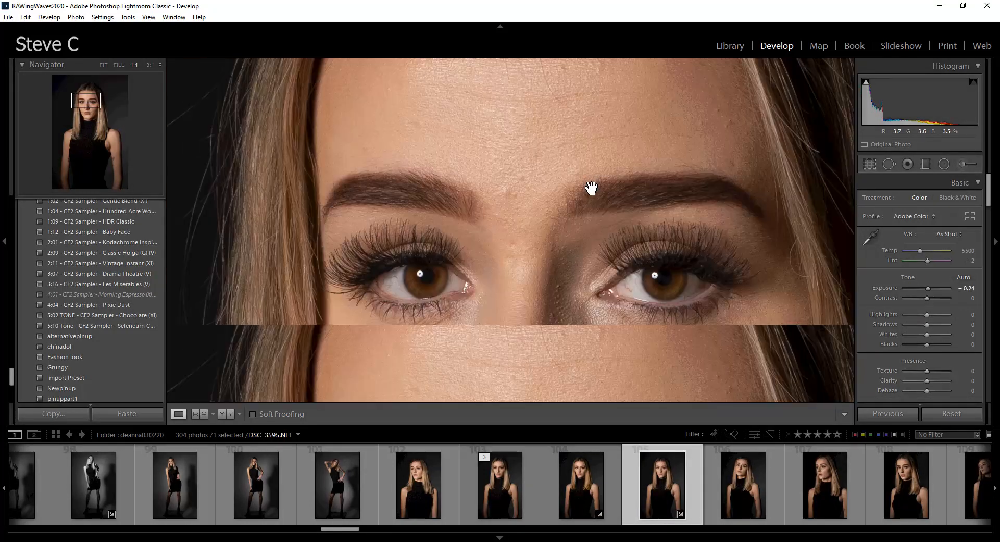
pyautogui.scroll(-3, 409, 194)
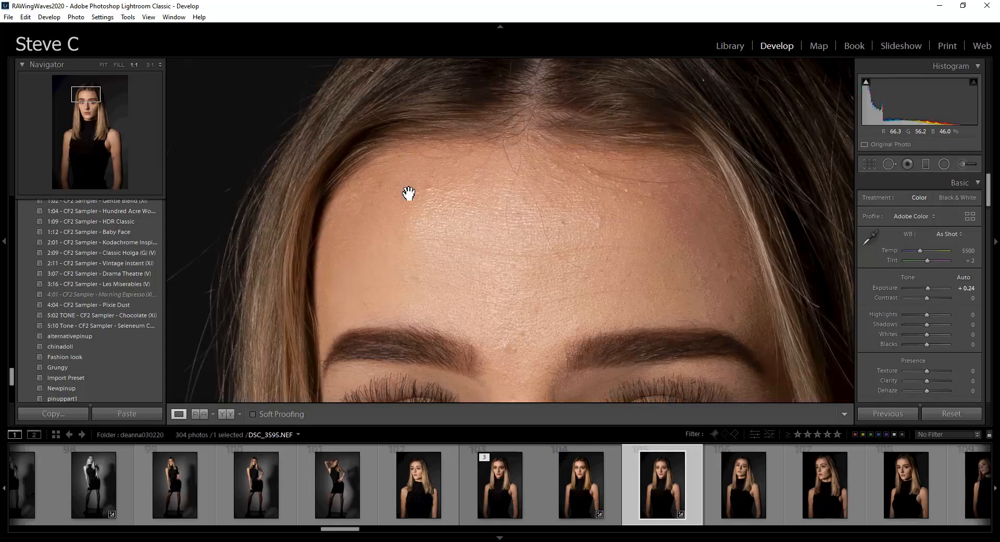
pyautogui.click(104, 64)
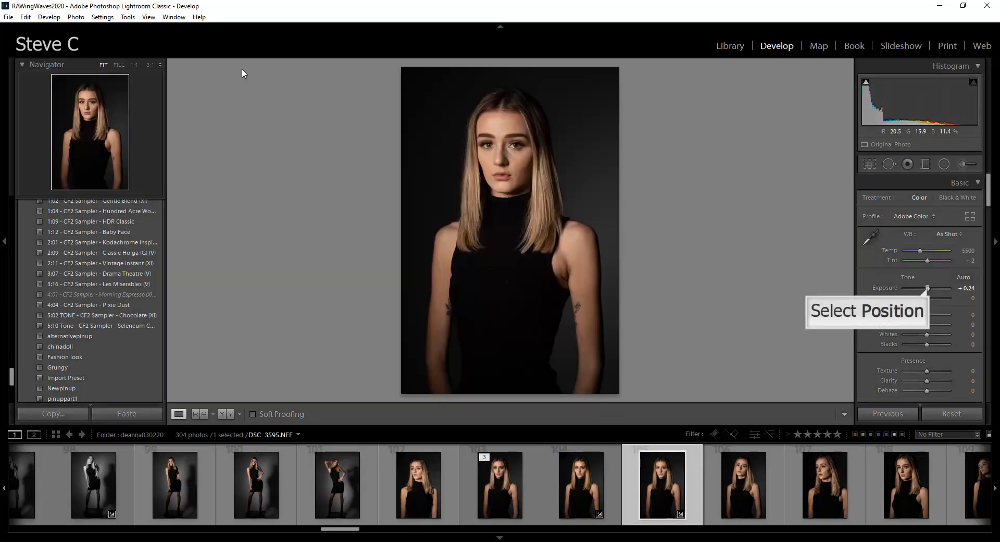
# Step: Set the raw portrait's Exposure to +0.48 and its Luminance noise reduction to 10, checking the skin at 1:1 before fitting the whole photo again
pyautogui.moveTo(927, 288); pyautogui.dragTo(928, 288)
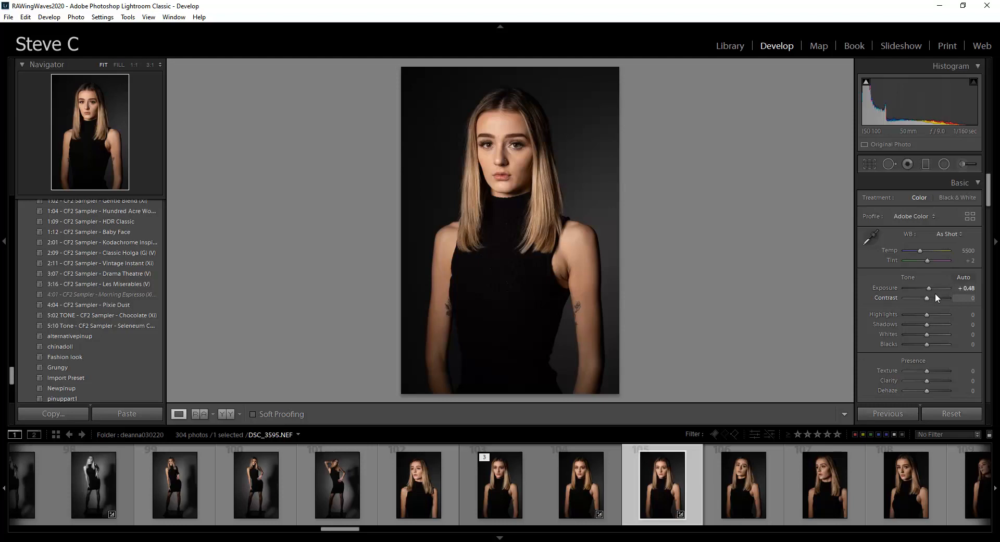
pyautogui.moveTo(988, 203); pyautogui.dragTo(993, 287)
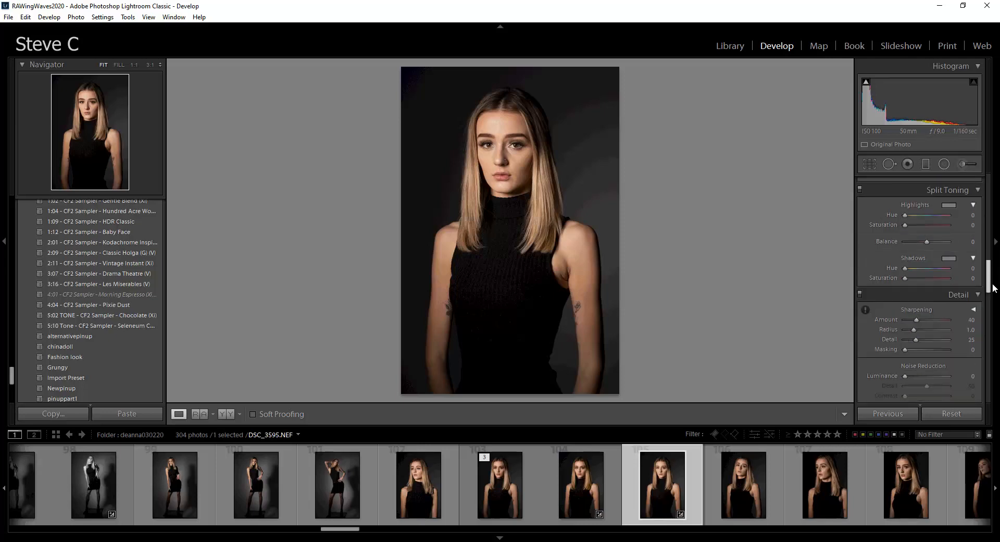
pyautogui.click(865, 308)
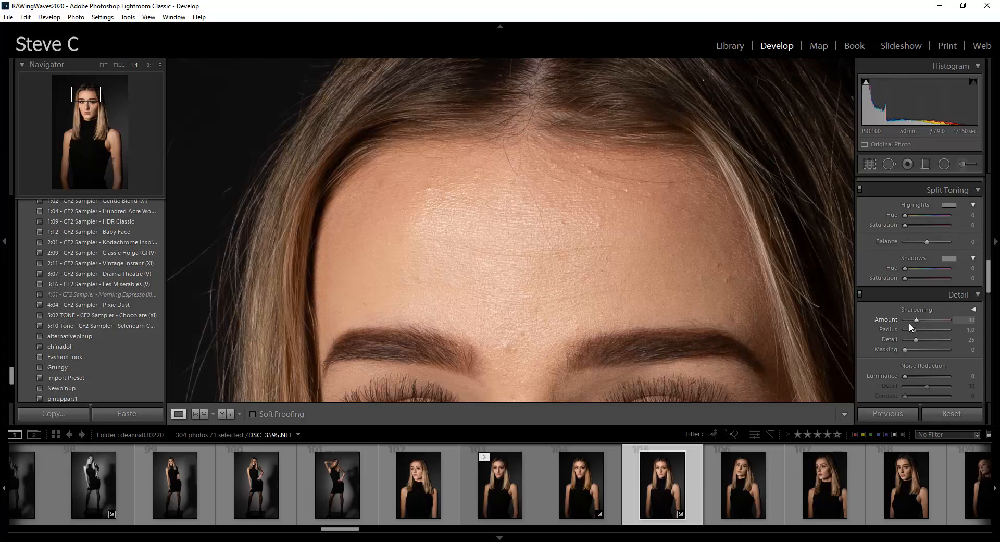
pyautogui.moveTo(905, 375); pyautogui.dragTo(908, 377)
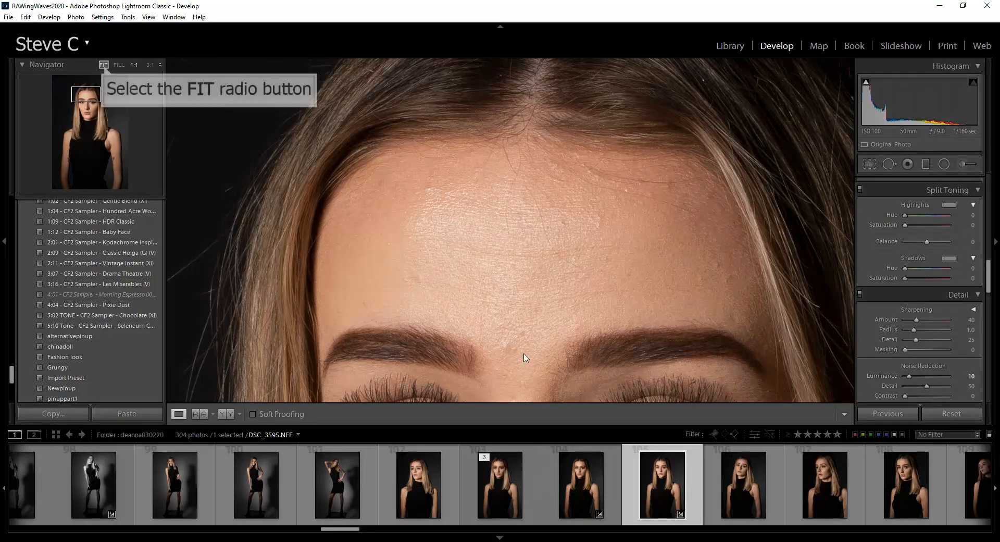
pyautogui.click(104, 64)
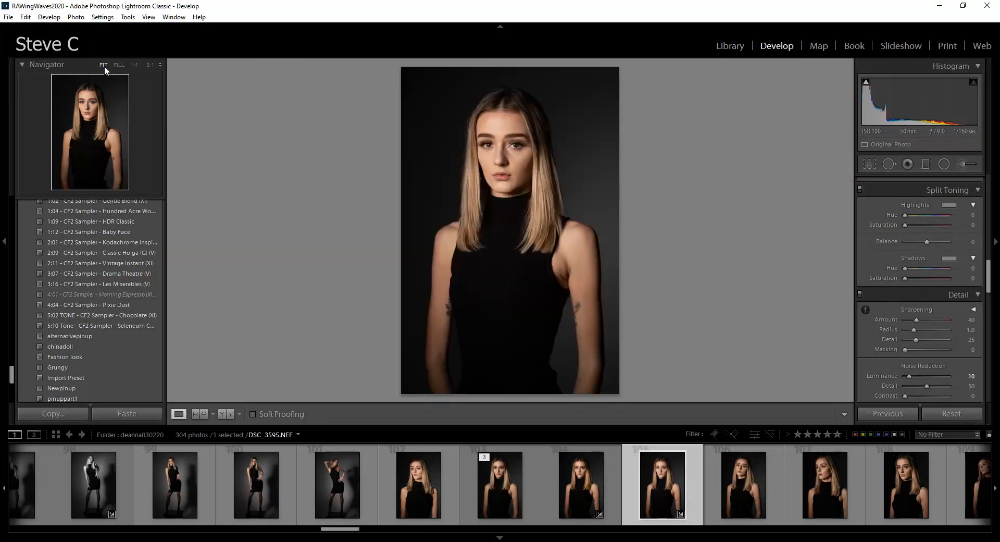